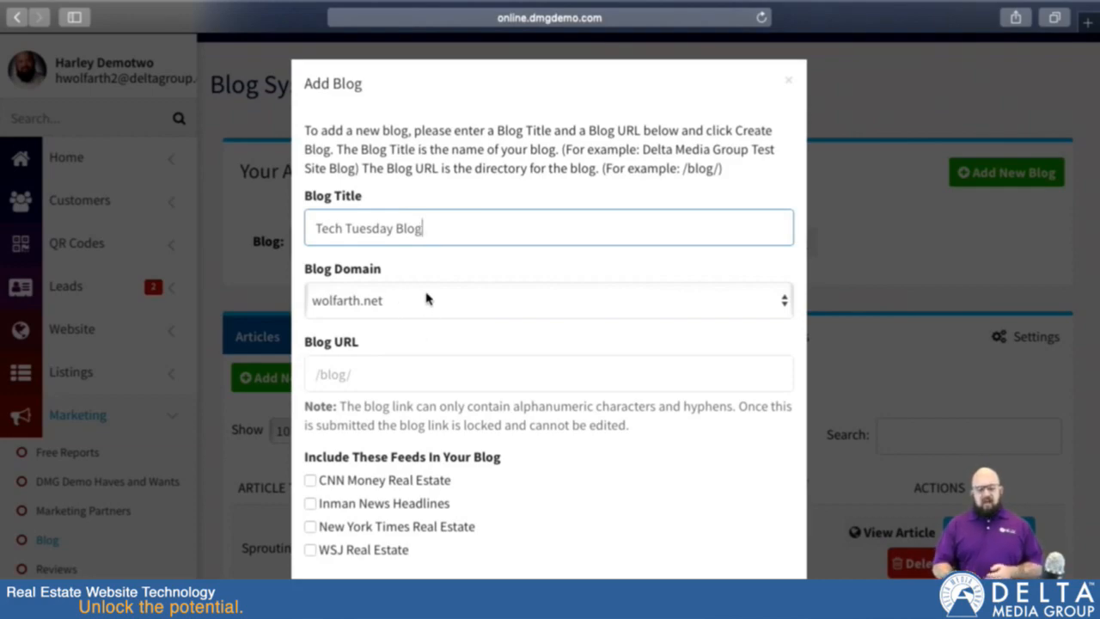
Step: Create the Tech Tuesday Blog on the hdemo2.dmgdemo.com domain with the blog URL /techtuesday_blog
{"action": "left_click", "coordinate": [422, 306]}
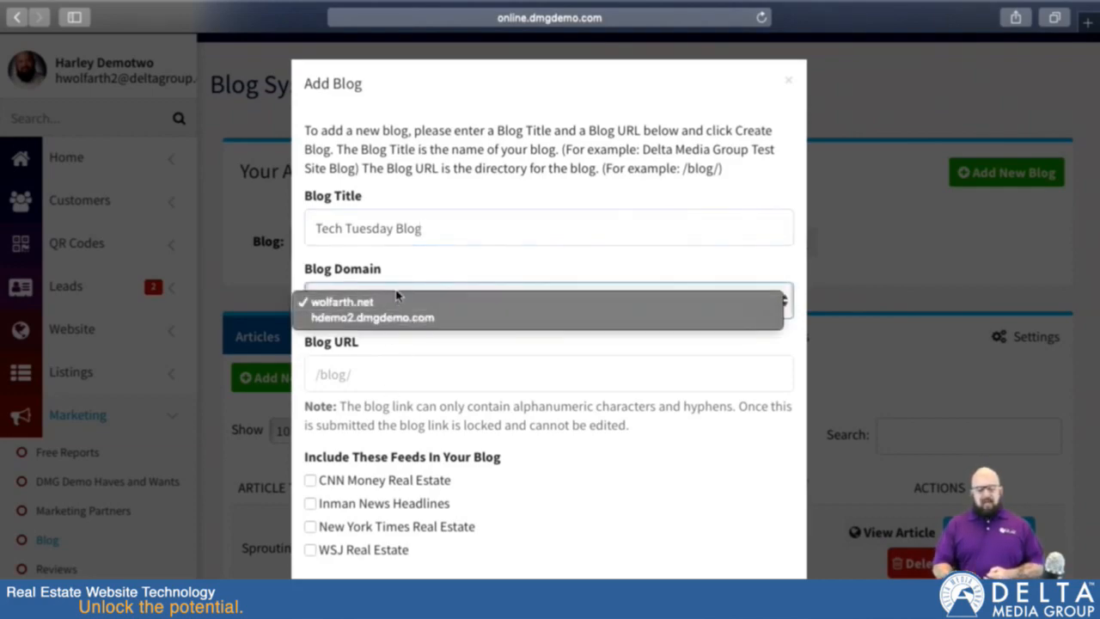
{"action": "left_click", "coordinate": [393, 319]}
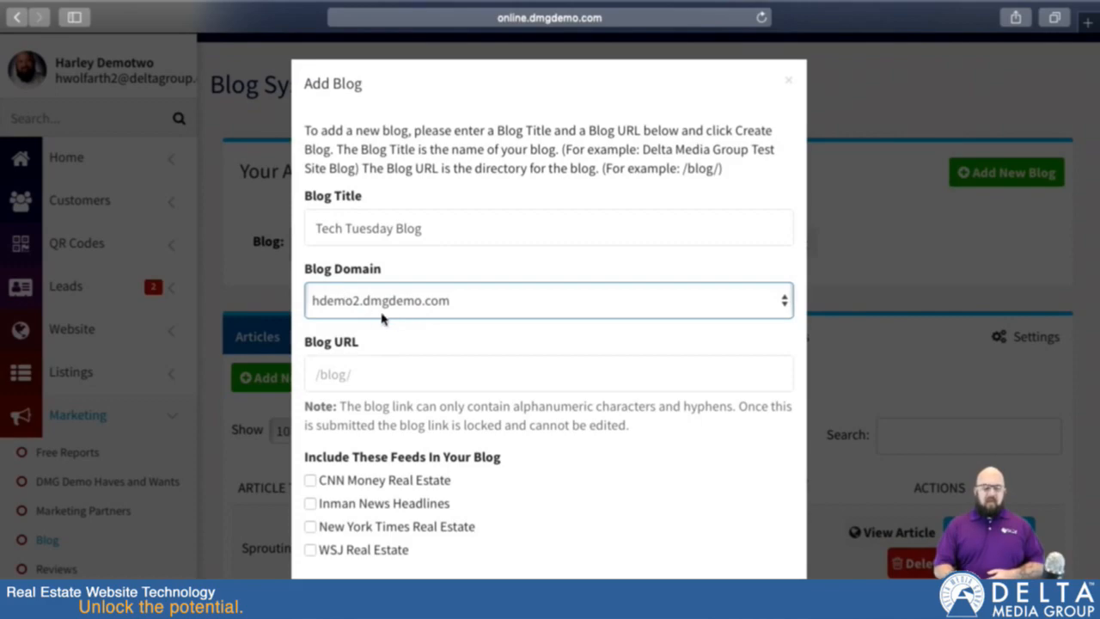
{"action": "left_click", "coordinate": [341, 378]}
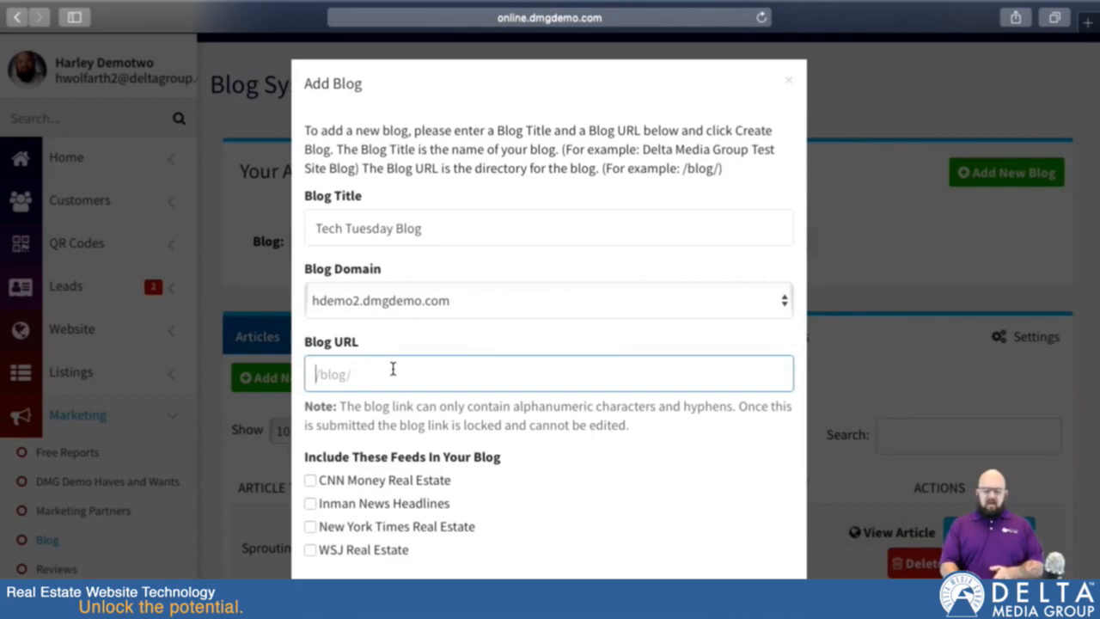
{"action": "type", "text": "/techtuesday_blog"}
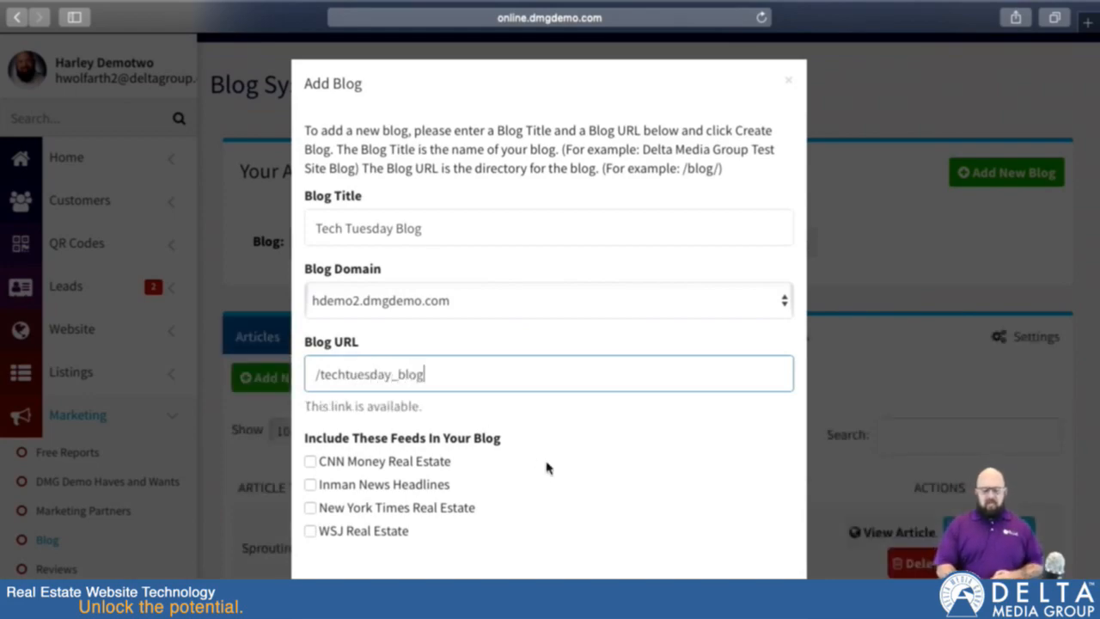
{"action": "scroll", "coordinate": [508, 491], "scroll_direction": "down", "scroll_amount": 1}
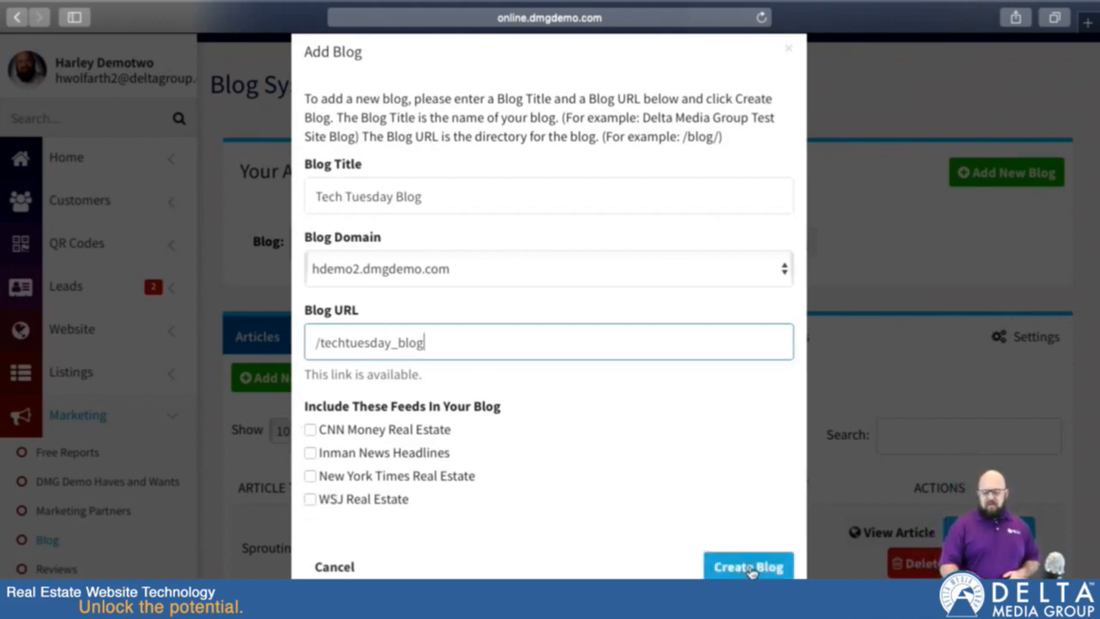
{"action": "left_click", "coordinate": [749, 567]}
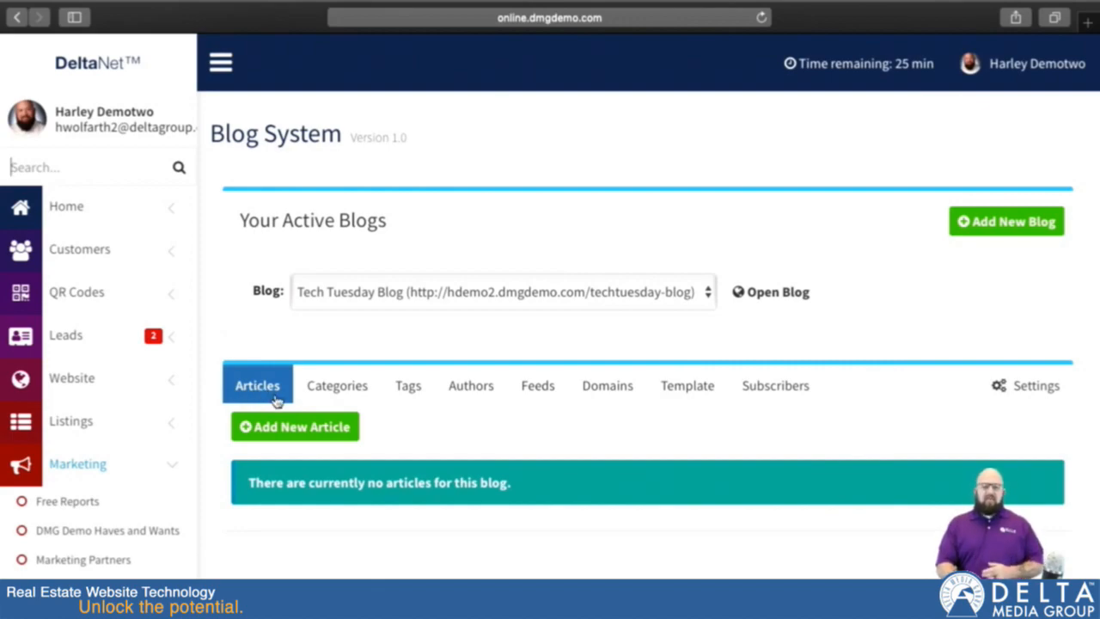
Step: Start adding a new category to the Tech Tuesday Blog
{"action": "left_click", "coordinate": [335, 386]}
{"action": "scroll", "coordinate": [430, 513], "scroll_direction": "down", "scroll_amount": 3}
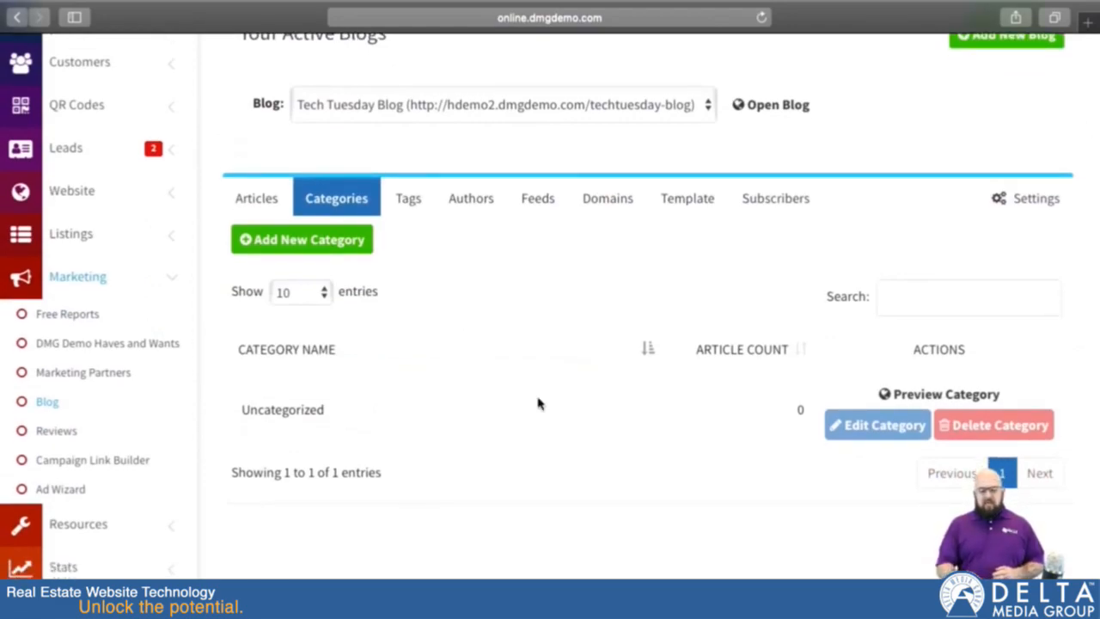
{"action": "left_click", "coordinate": [318, 241]}
{"action": "left_click", "coordinate": [532, 347]}
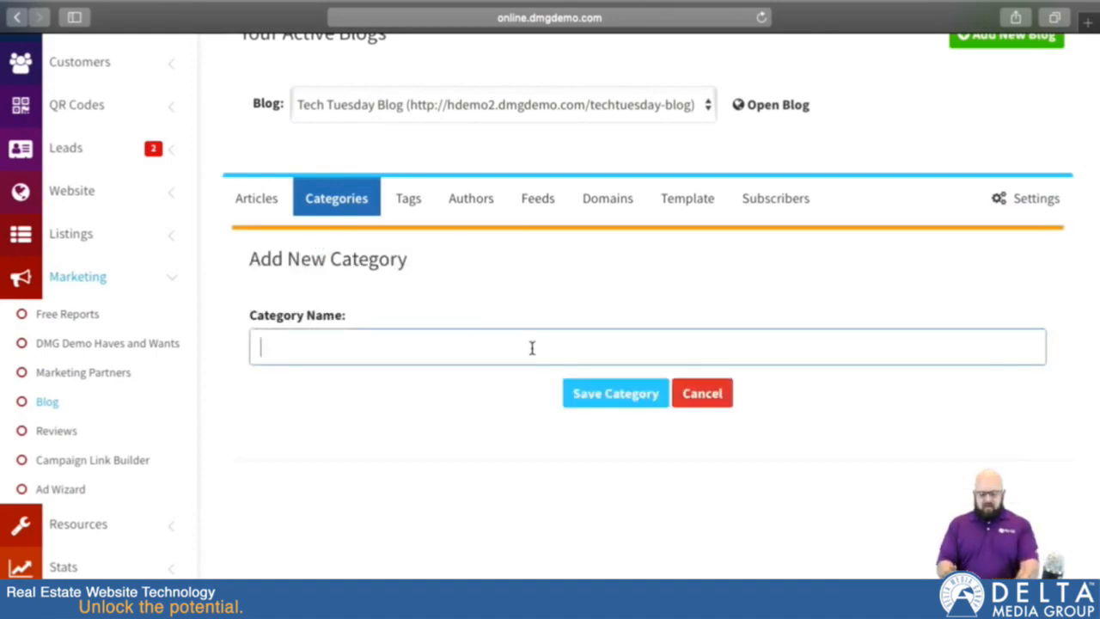
{"action": "type", "text": "Buyer"}
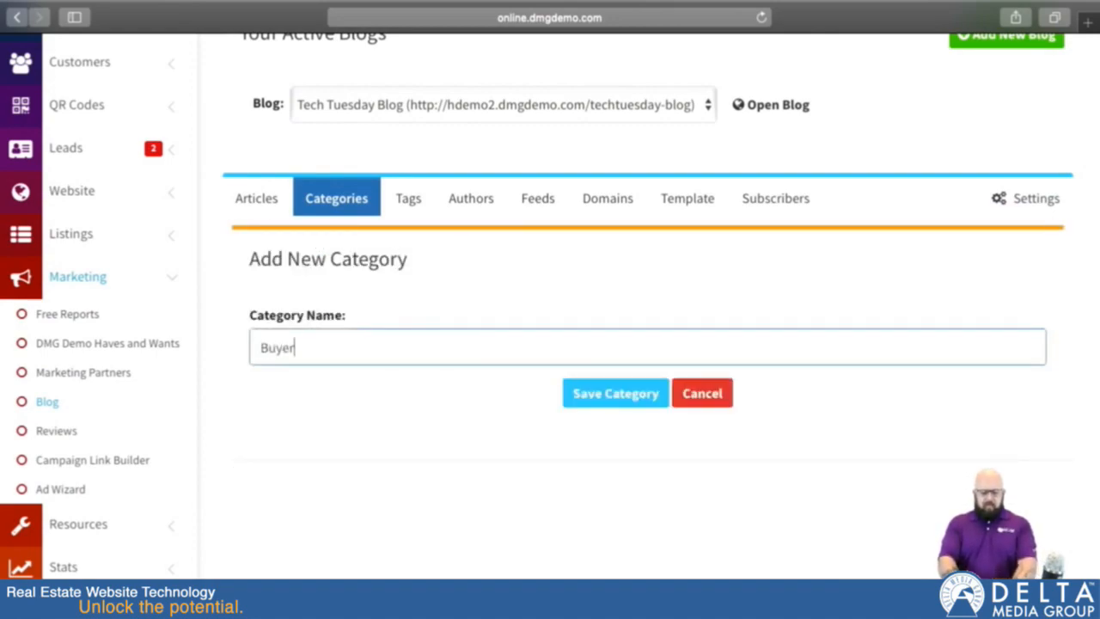
{"action": "key", "text": "BackSpace"}
{"action": "type", "text": "r"}
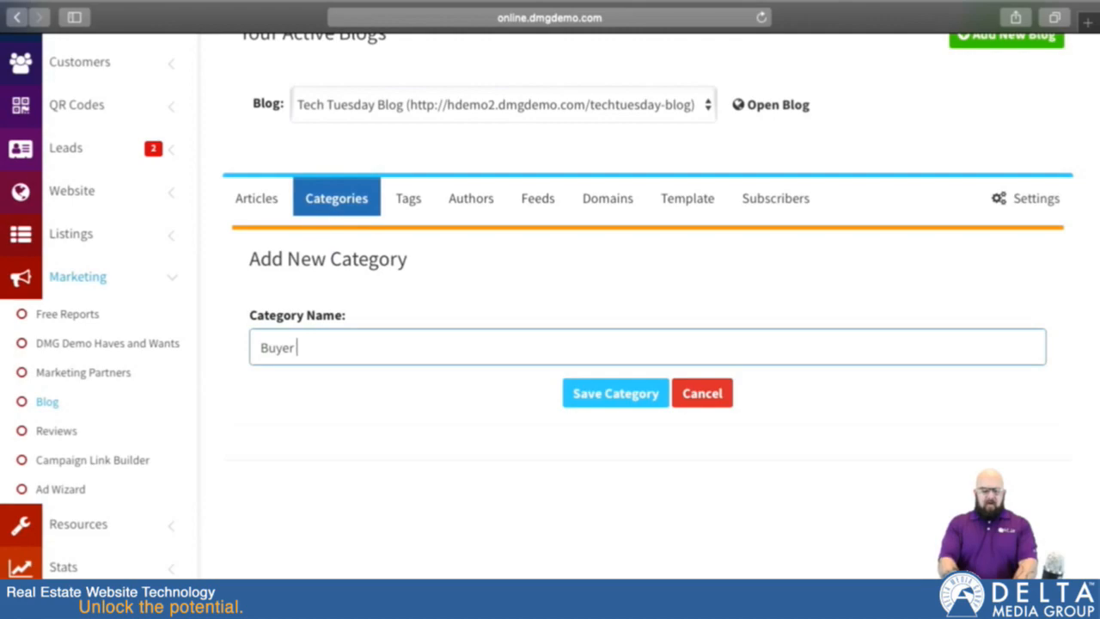
{"action": "key", "text": "BackSpace"}
{"action": "key", "text": "BackSpace"}
{"action": "key", "text": "BackSpace"}
{"action": "key", "text": "BackSpace"}
{"action": "key", "text": "BackSpace"}
{"action": "key", "text": "BackSpace"}
Step: Name the new category "Information for Buyers" and save it
{"action": "type", "text": "In"}
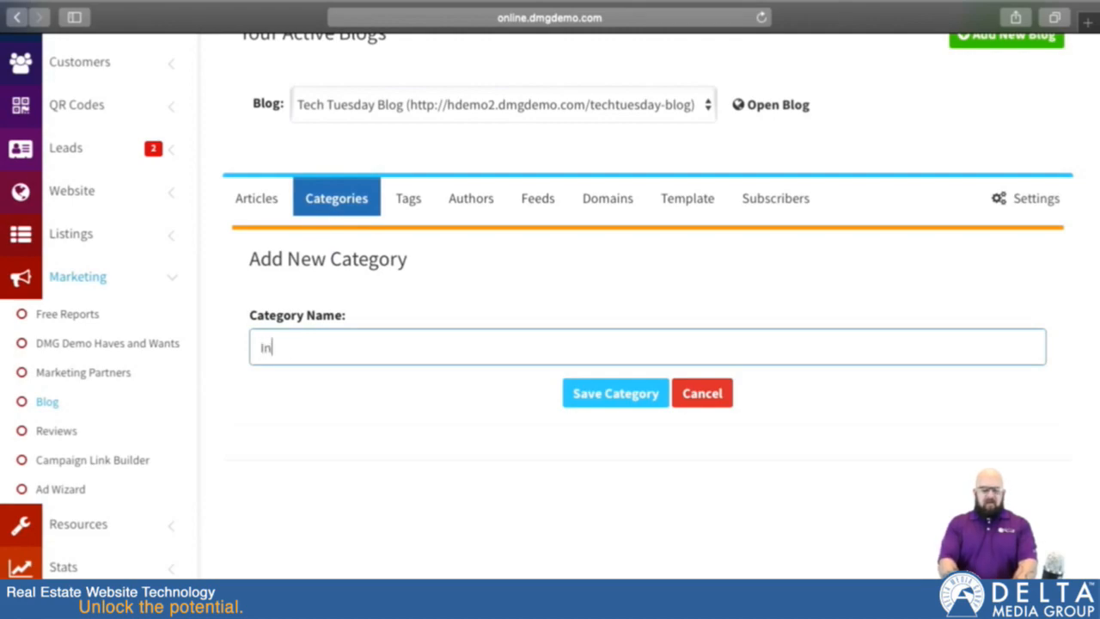
{"action": "type", "text": "formation for Buyers"}
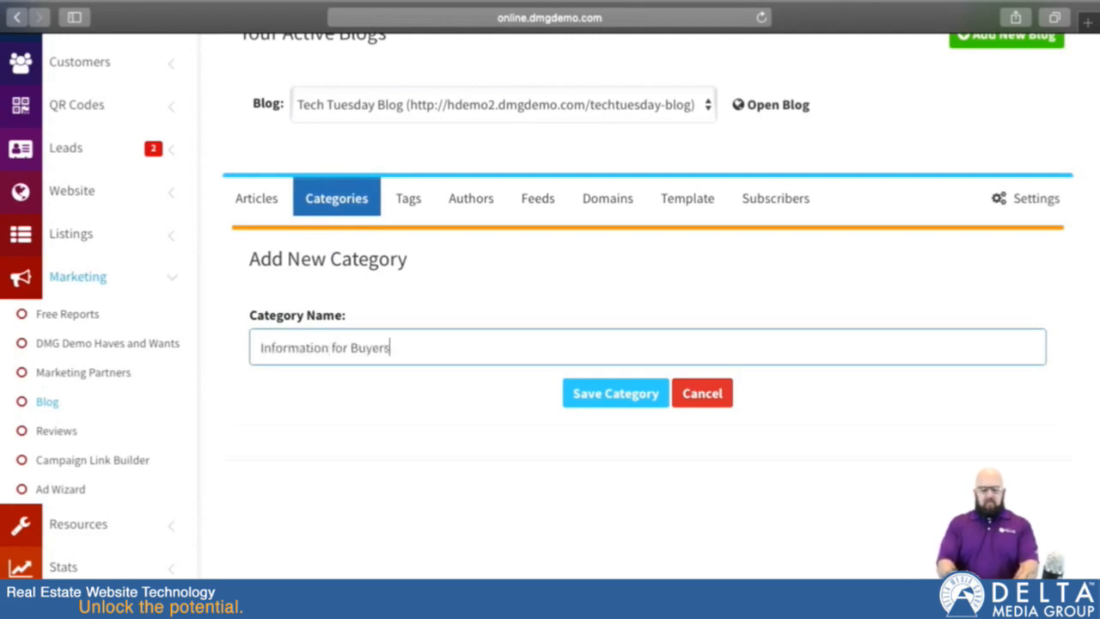
{"action": "left_click", "coordinate": [643, 392]}
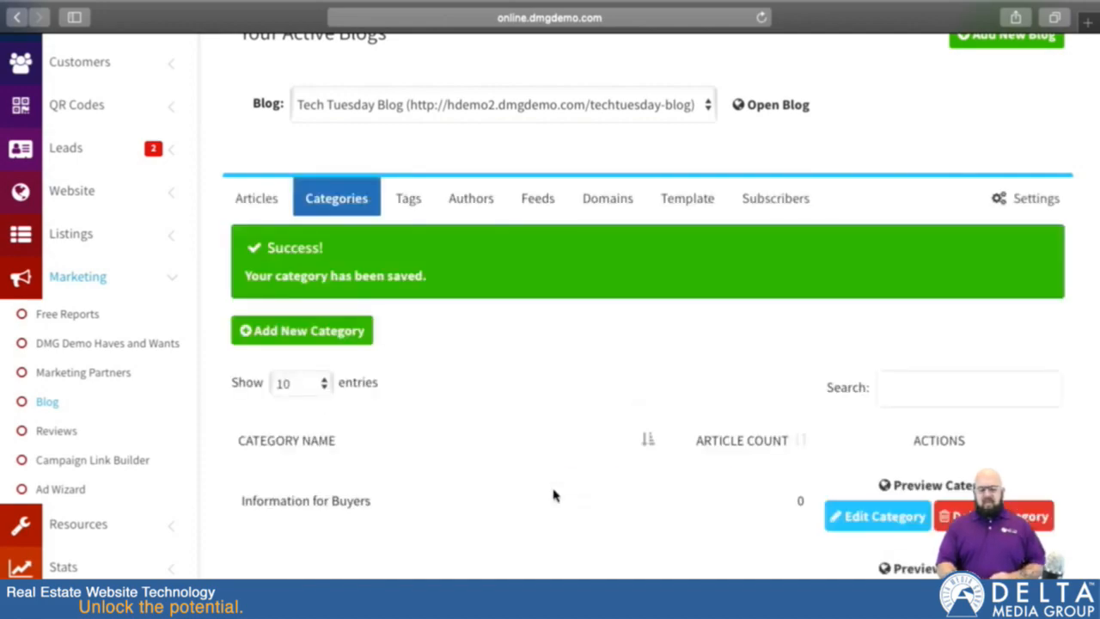
{"action": "scroll", "coordinate": [498, 464], "scroll_direction": "down", "scroll_amount": 3}
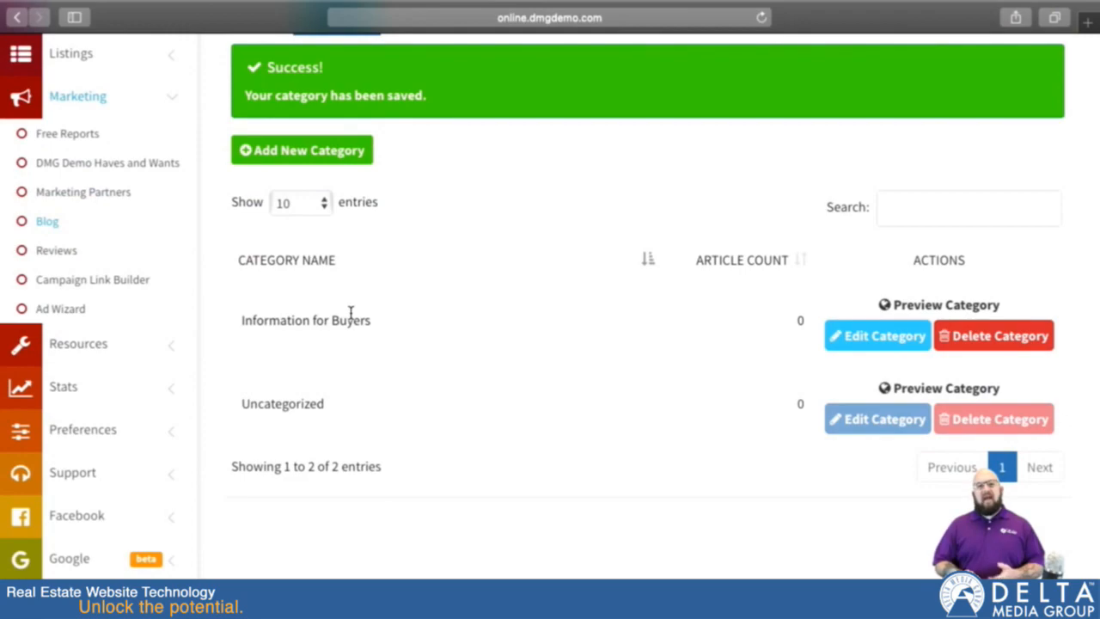
Step: Add a new tag named "buying" to the Tech Tuesday Blog and save it
{"action": "scroll", "coordinate": [382, 182], "scroll_direction": "up", "scroll_amount": 3}
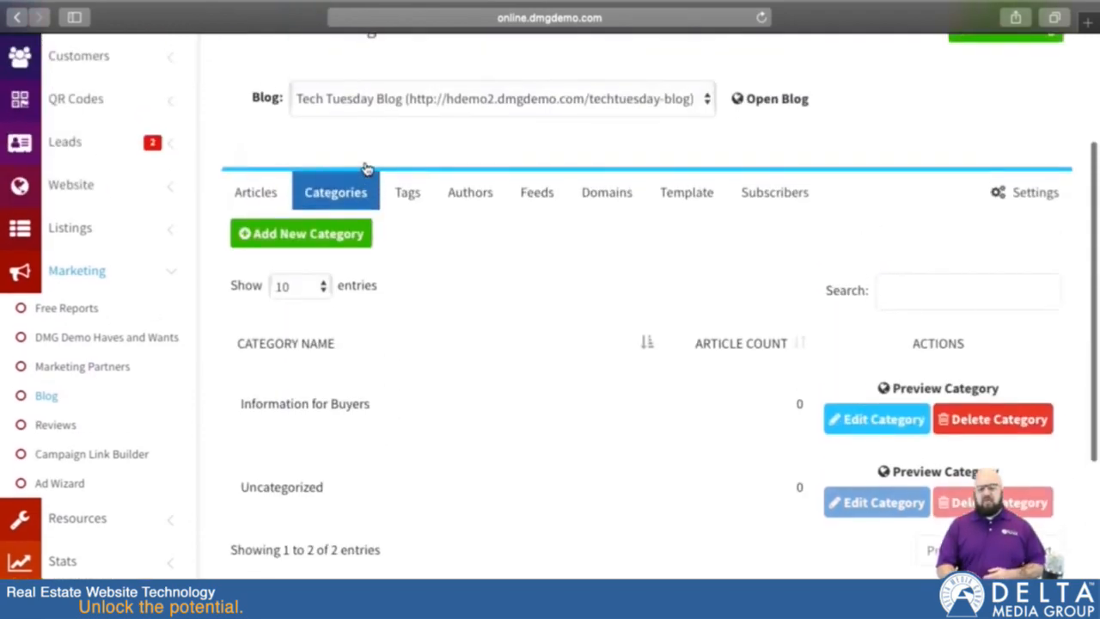
{"action": "left_click", "coordinate": [409, 203]}
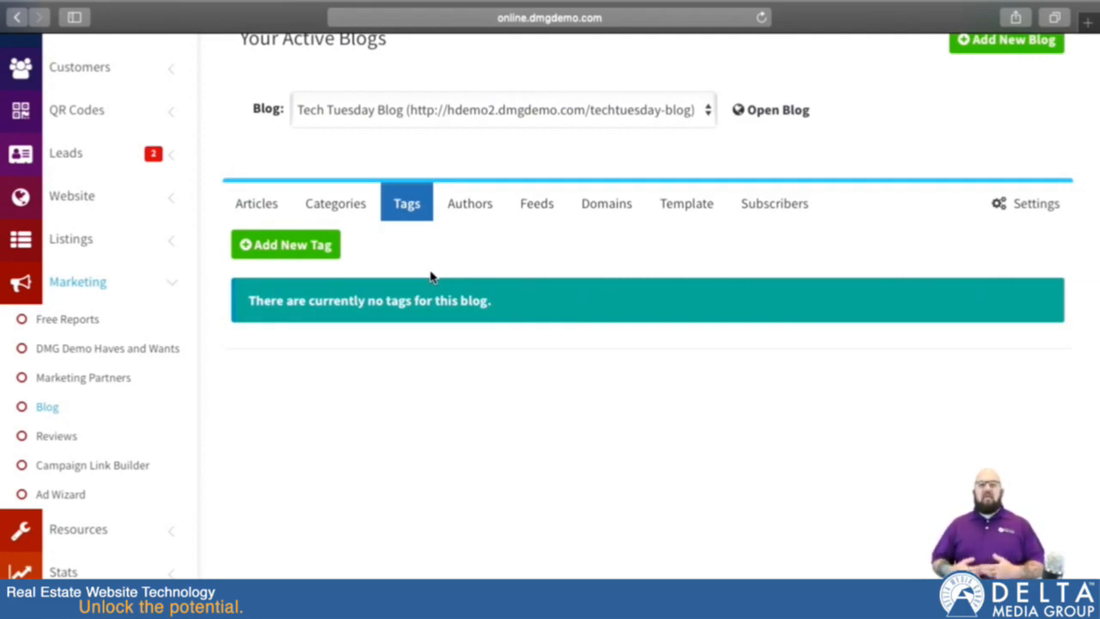
{"action": "left_click", "coordinate": [292, 245]}
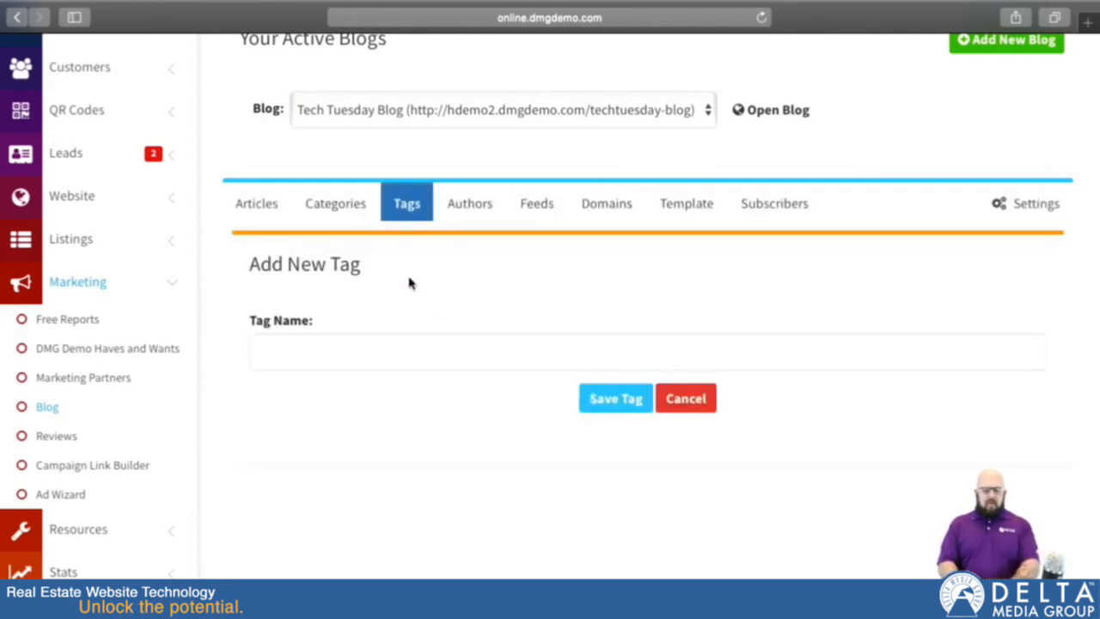
{"action": "left_click", "coordinate": [410, 358]}
{"action": "type", "text": "buying"}
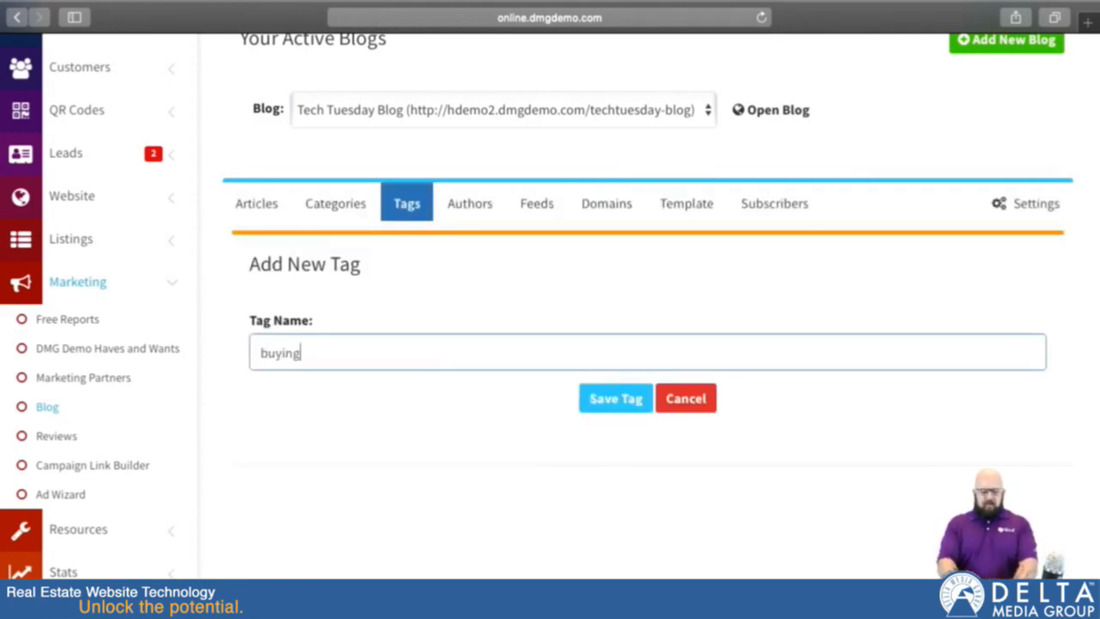
{"action": "left_click", "coordinate": [635, 409]}
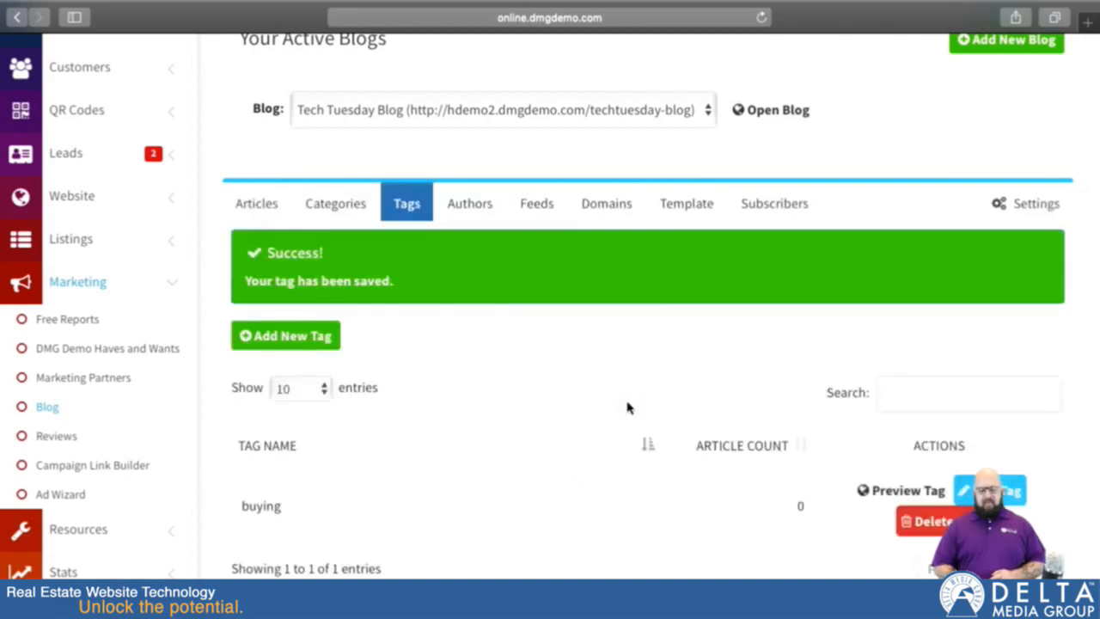
{"action": "scroll", "coordinate": [627, 407], "scroll_direction": "down", "scroll_amount": 3}
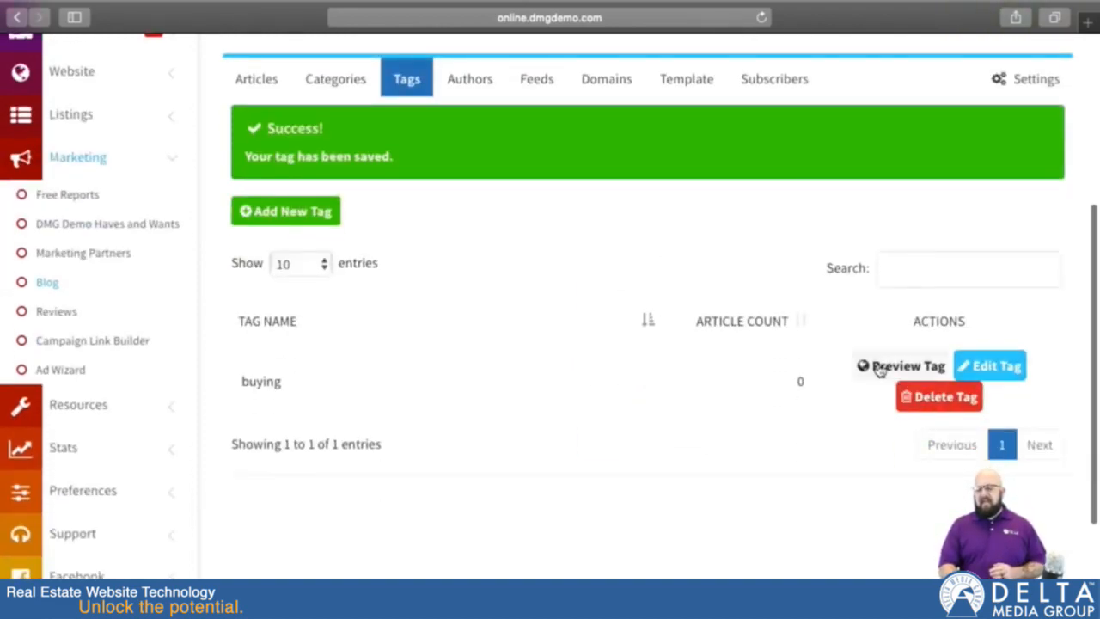
Step: Add a new author to the blog, entering the author's first name, and save it
{"action": "scroll", "coordinate": [599, 283], "scroll_direction": "up", "scroll_amount": 2}
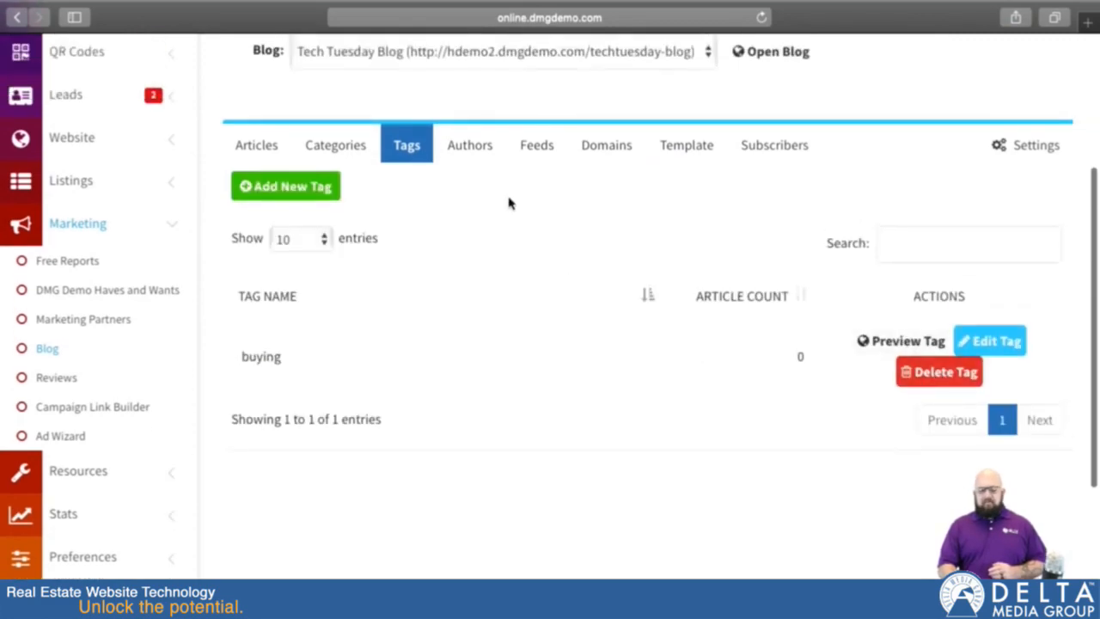
{"action": "left_click", "coordinate": [469, 142]}
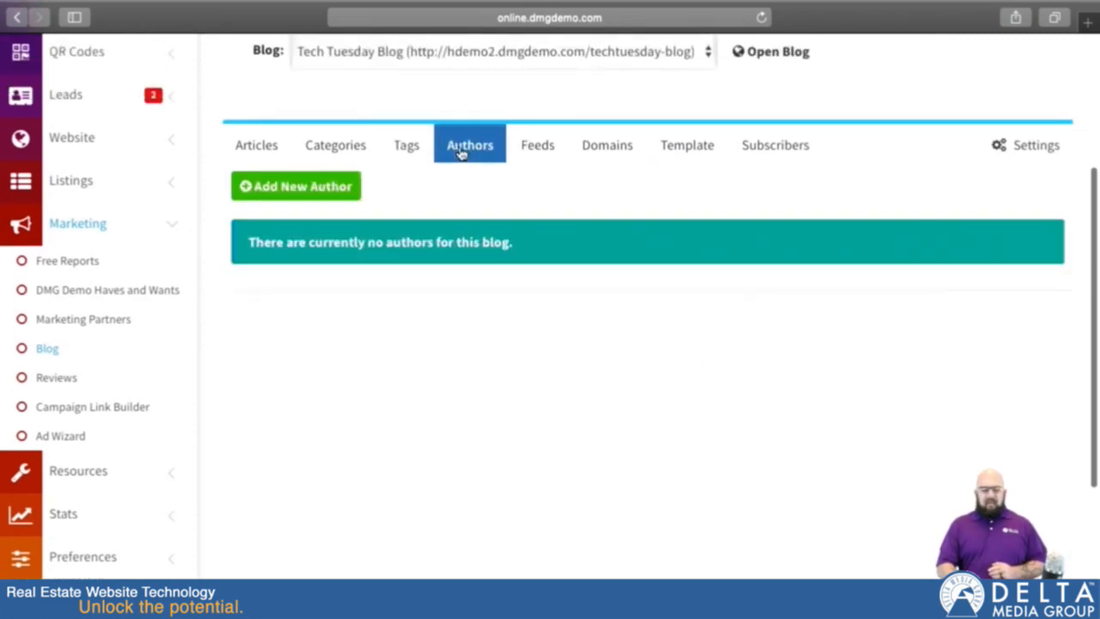
{"action": "left_click", "coordinate": [292, 187]}
{"action": "left_click", "coordinate": [439, 295]}
{"action": "type", "text": "Harley"}
{"action": "key", "text": "BackSpace"}
{"action": "key", "text": "BackSpace"}
{"action": "key", "text": "BackSpace"}
{"action": "key", "text": "BackSpace"}
{"action": "type", "text": "rley"}
{"action": "left_click", "coordinate": [586, 338]}
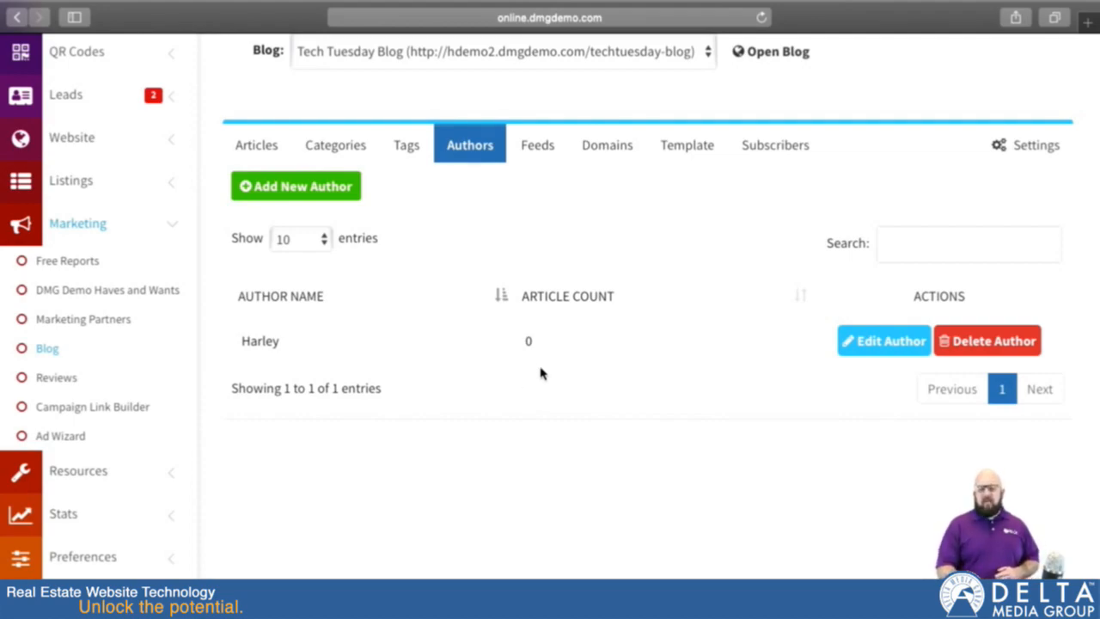
Step: Start a new inbound feed for the blog and title it "Test Blog Feed"
{"action": "left_click", "coordinate": [536, 147]}
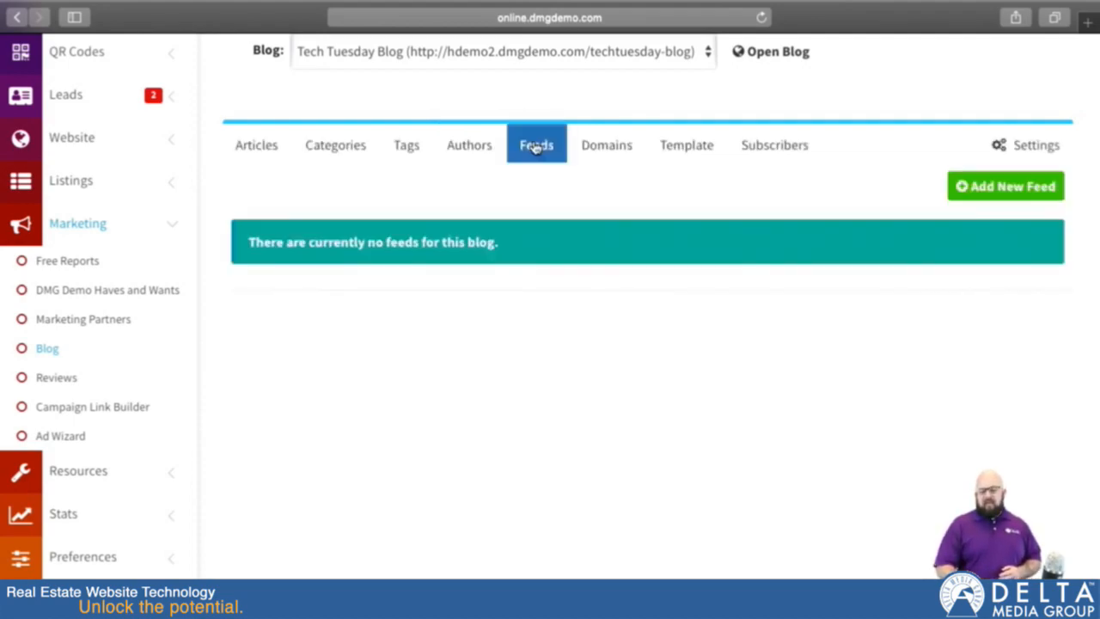
{"action": "left_click", "coordinate": [999, 196]}
{"action": "scroll", "coordinate": [745, 490], "scroll_direction": "down", "scroll_amount": 3}
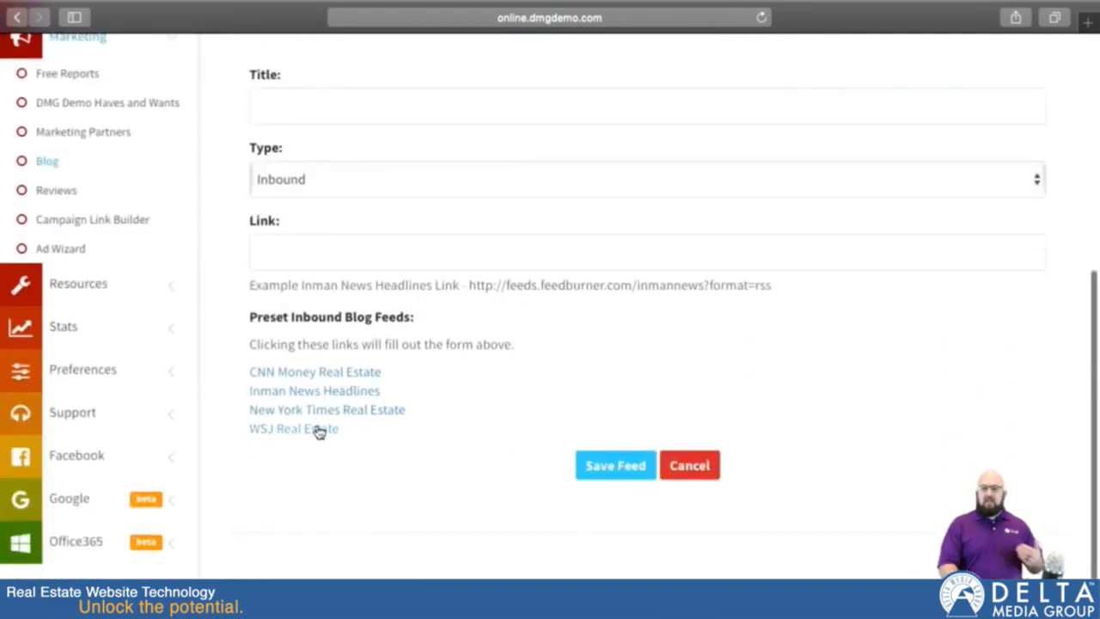
{"action": "scroll", "coordinate": [398, 384], "scroll_direction": "up", "scroll_amount": 3}
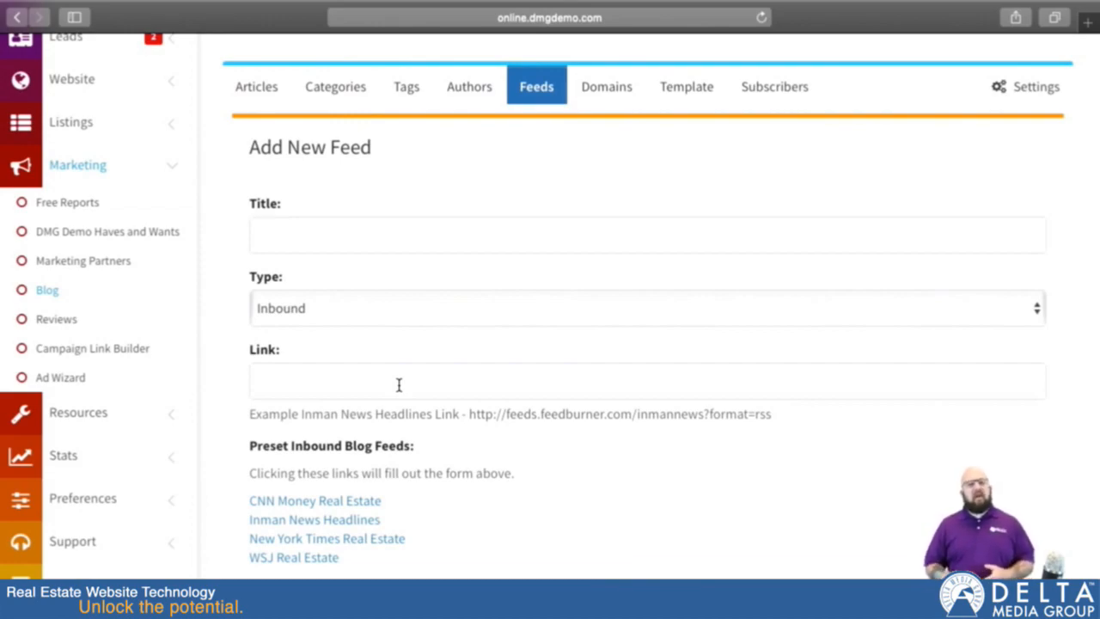
{"action": "left_click", "coordinate": [271, 384]}
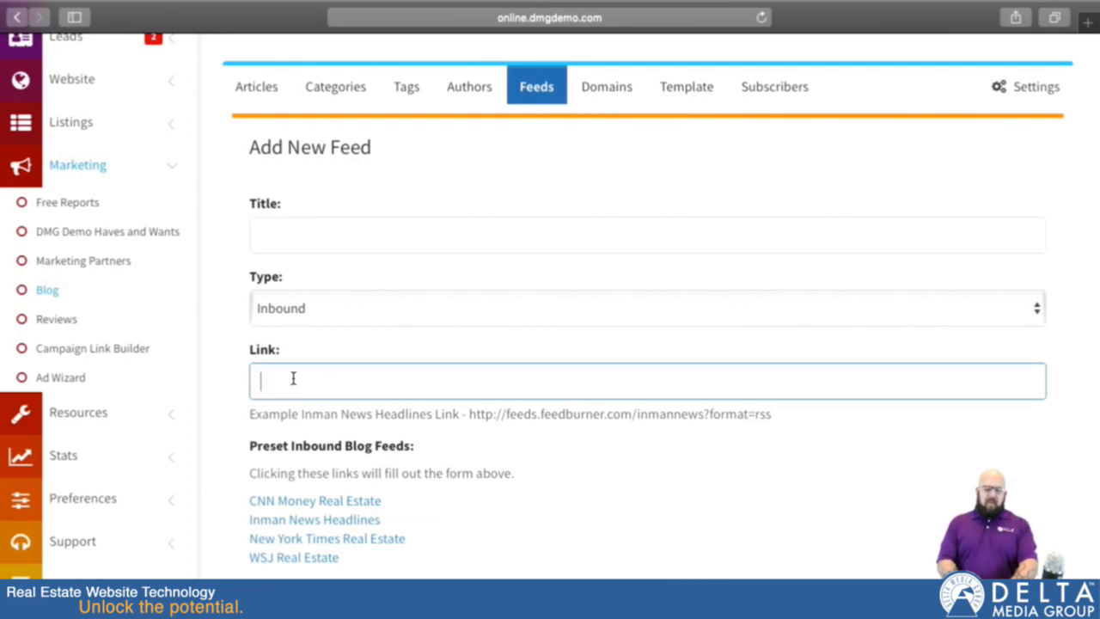
{"action": "left_click", "coordinate": [327, 228]}
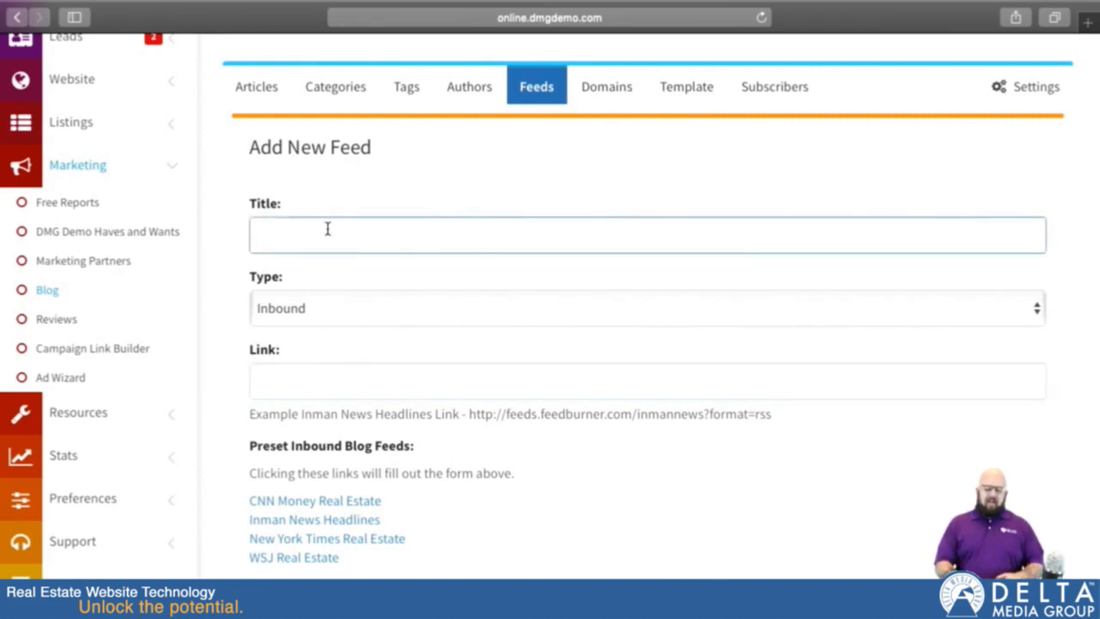
{"action": "type", "text": "Test Bl"}
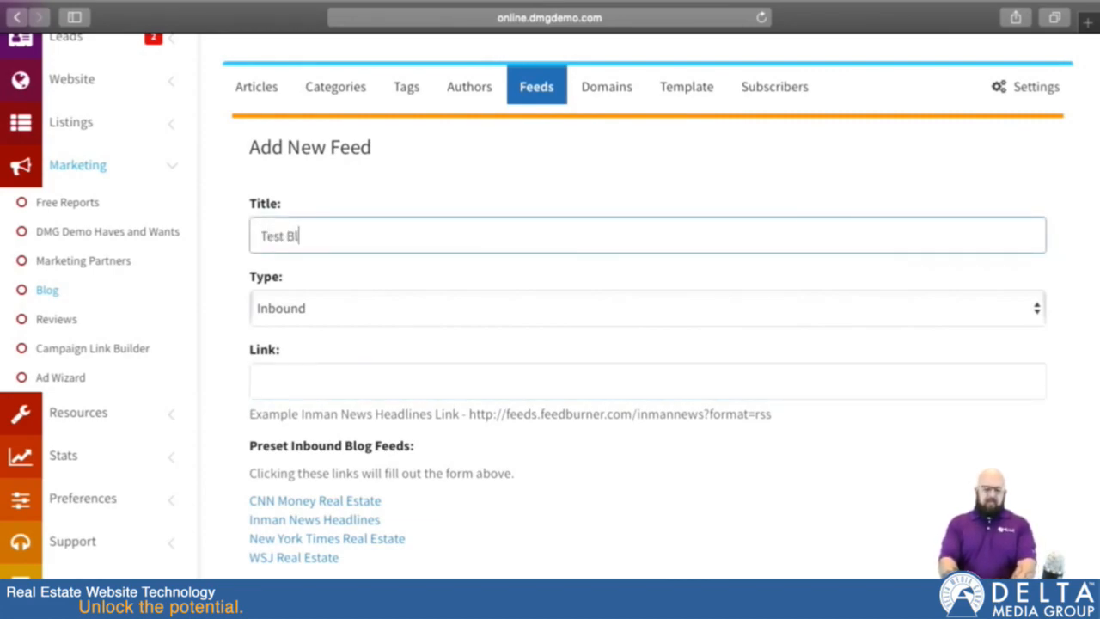
{"action": "type", "text": "og Feed"}
{"action": "left_click", "coordinate": [342, 384]}
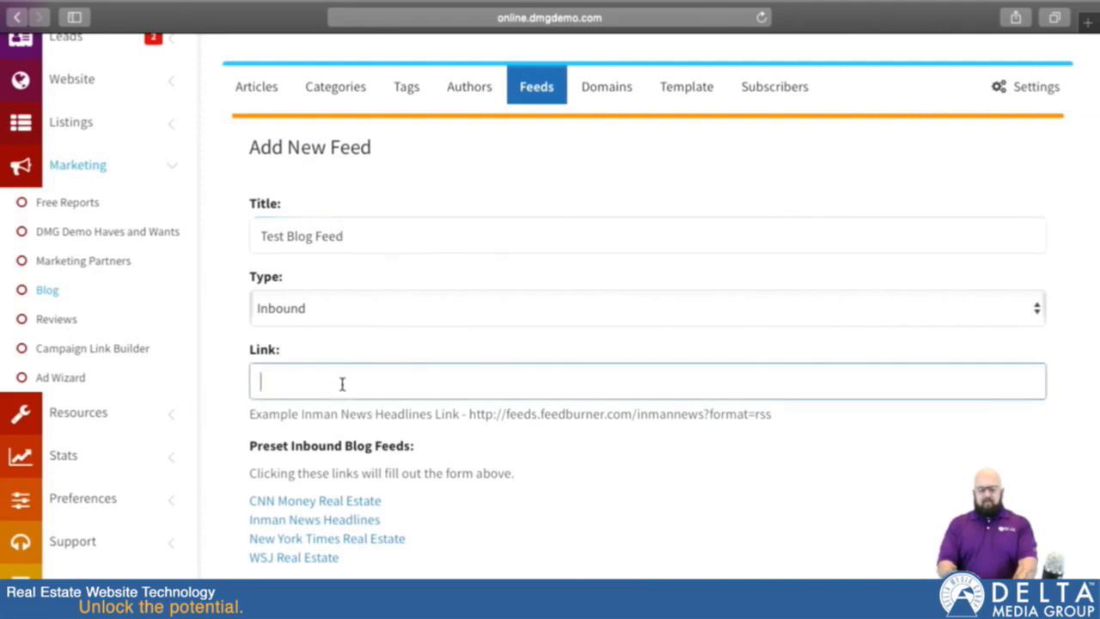
{"action": "type", "text": "http"}
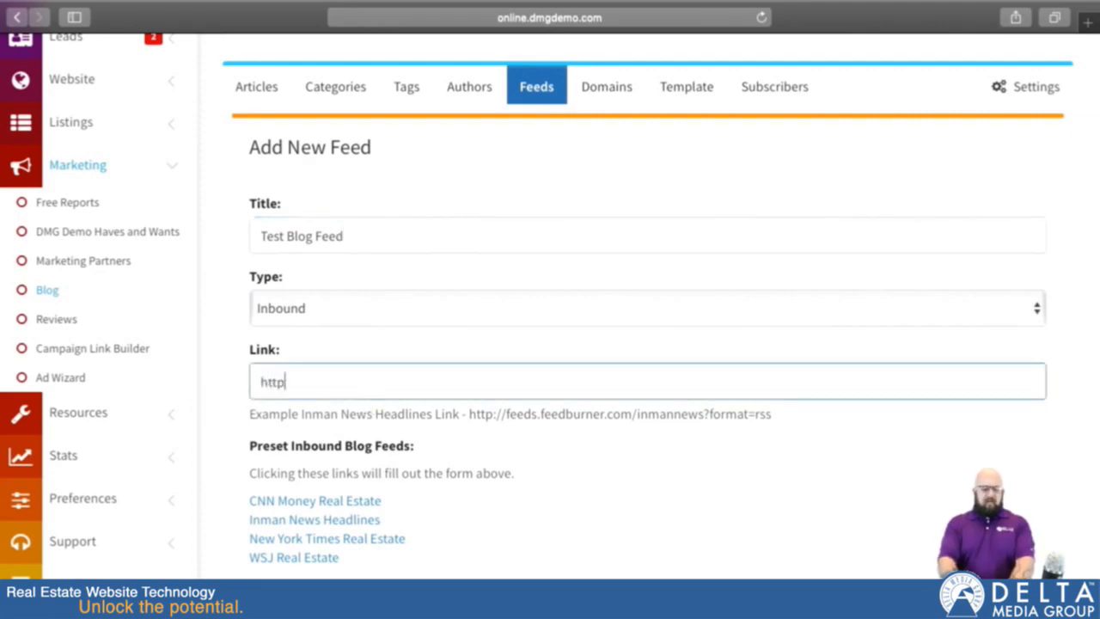
{"action": "type", "text": "s://www.tes"}
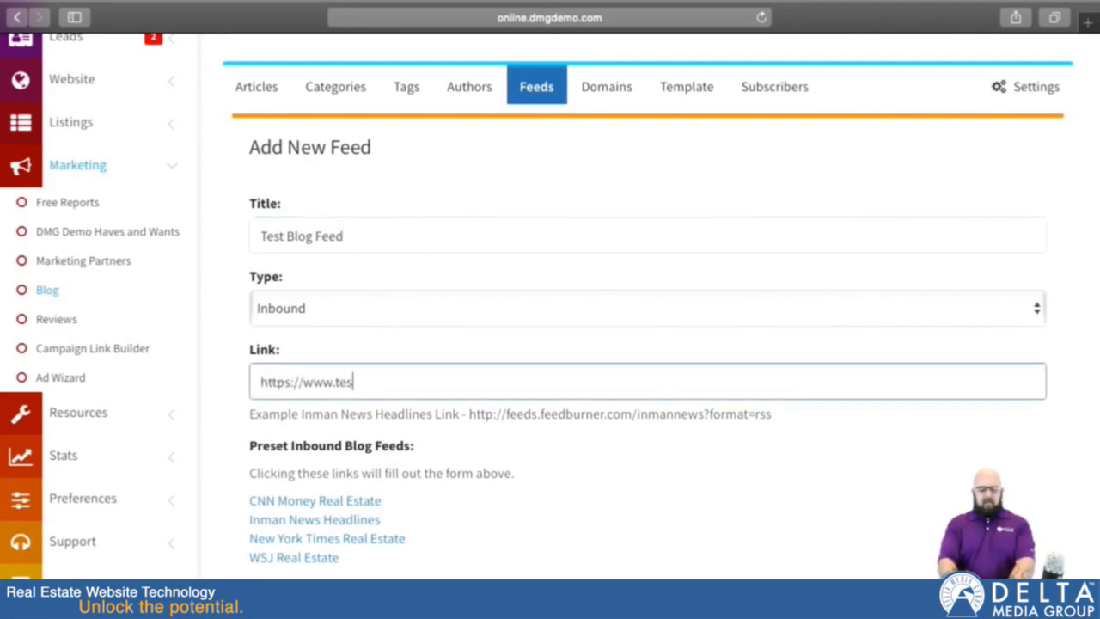
{"action": "type", "text": "tblog.com/feed"}
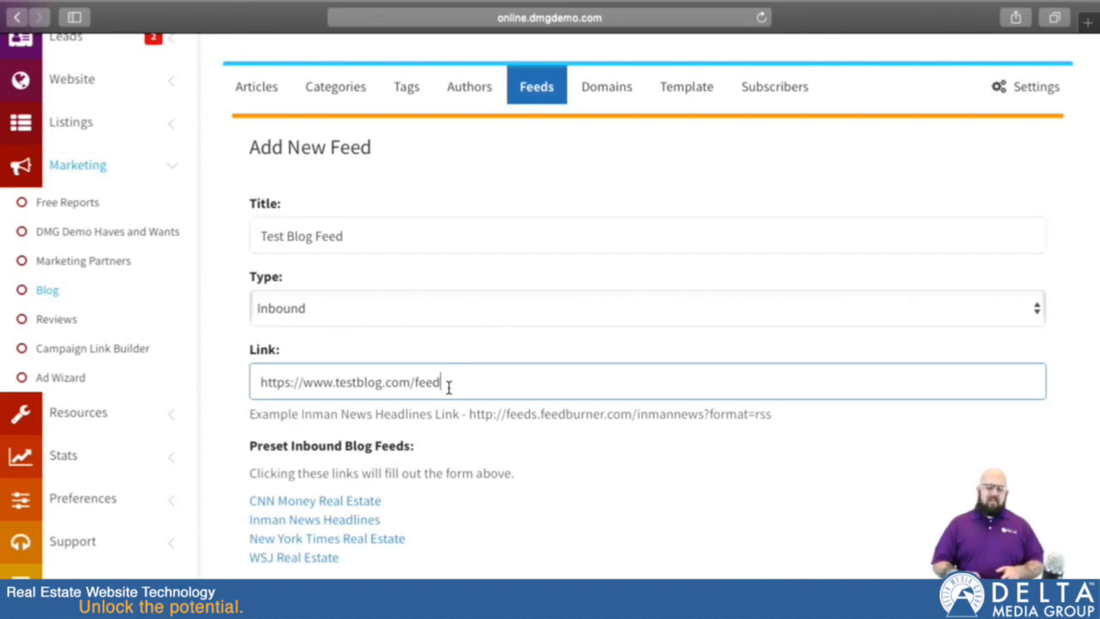
{"action": "left_click_drag", "start_coordinate": [471, 414], "coordinate": [776, 413]}
{"action": "key", "text": "super+c"}
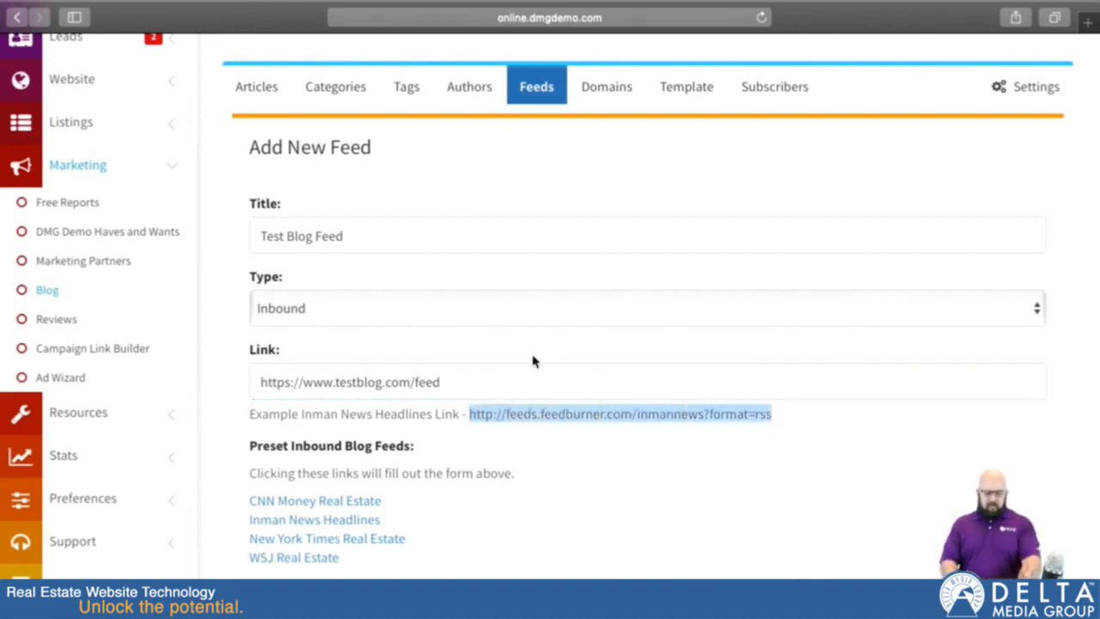
{"action": "triple_click", "coordinate": [497, 382]}
{"action": "key", "text": "super+v"}
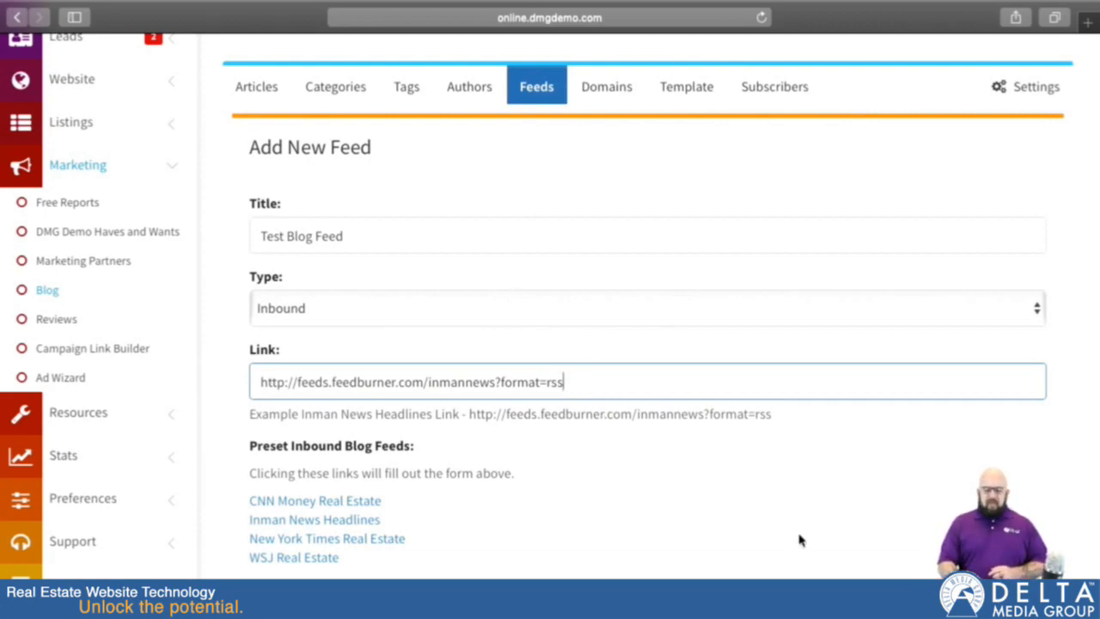
Step: Cancel the new feed without saving it and return to the blog's feed list
{"action": "scroll", "coordinate": [795, 535], "scroll_direction": "down", "scroll_amount": 3}
{"action": "left_click", "coordinate": [692, 486]}
{"action": "scroll", "coordinate": [724, 295], "scroll_direction": "up", "scroll_amount": 5}
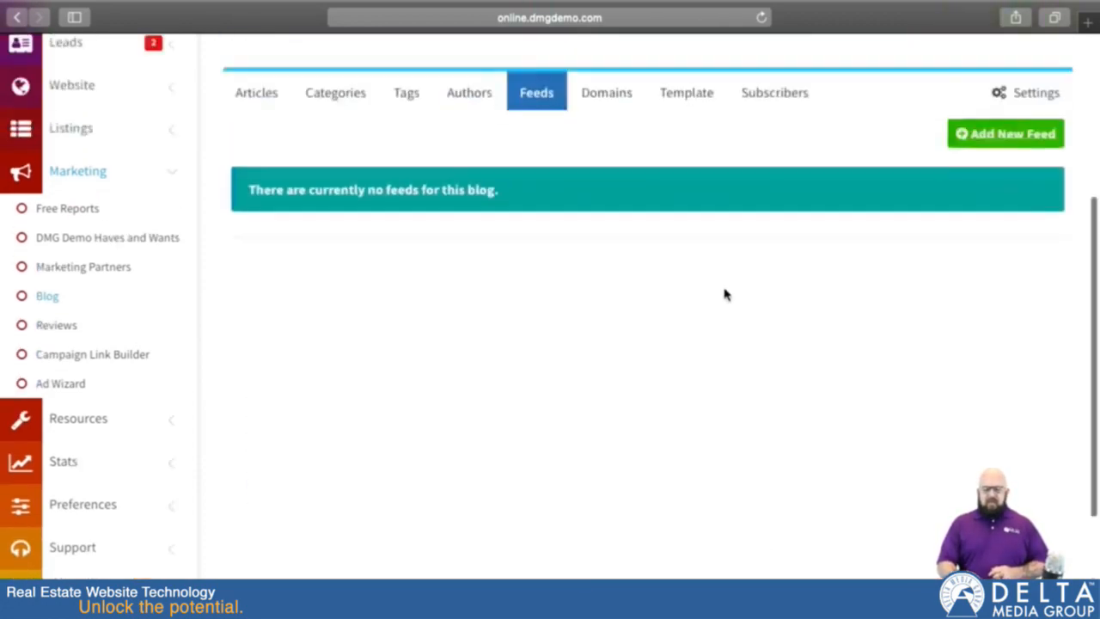
Step: Select wolfarth.net as the domain in the blog's domain options
{"action": "left_click", "coordinate": [607, 263]}
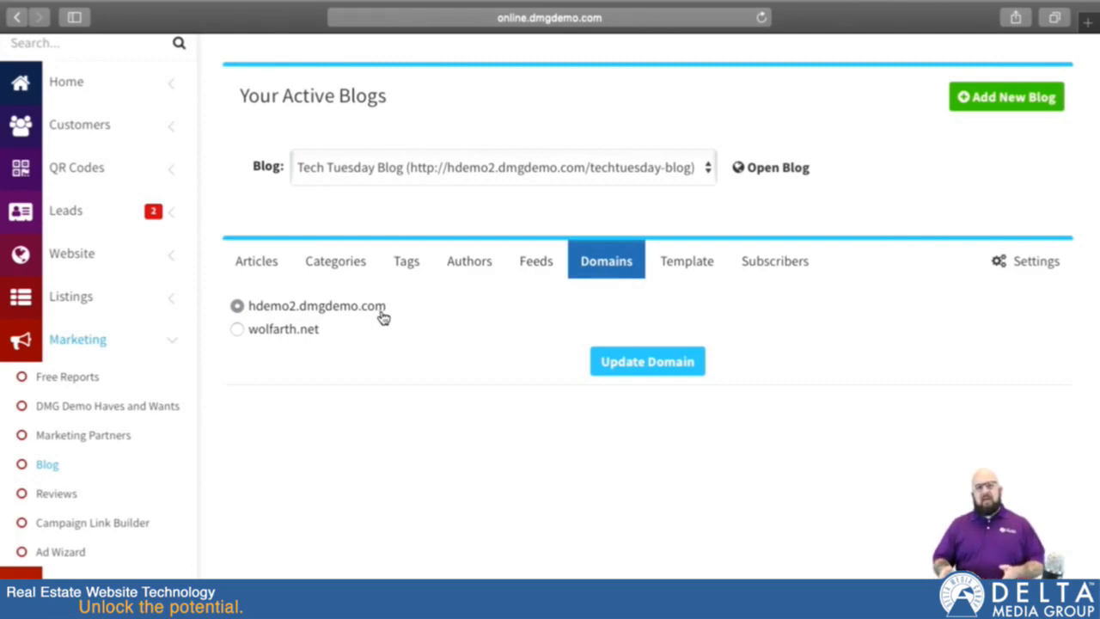
{"action": "left_click", "coordinate": [235, 329]}
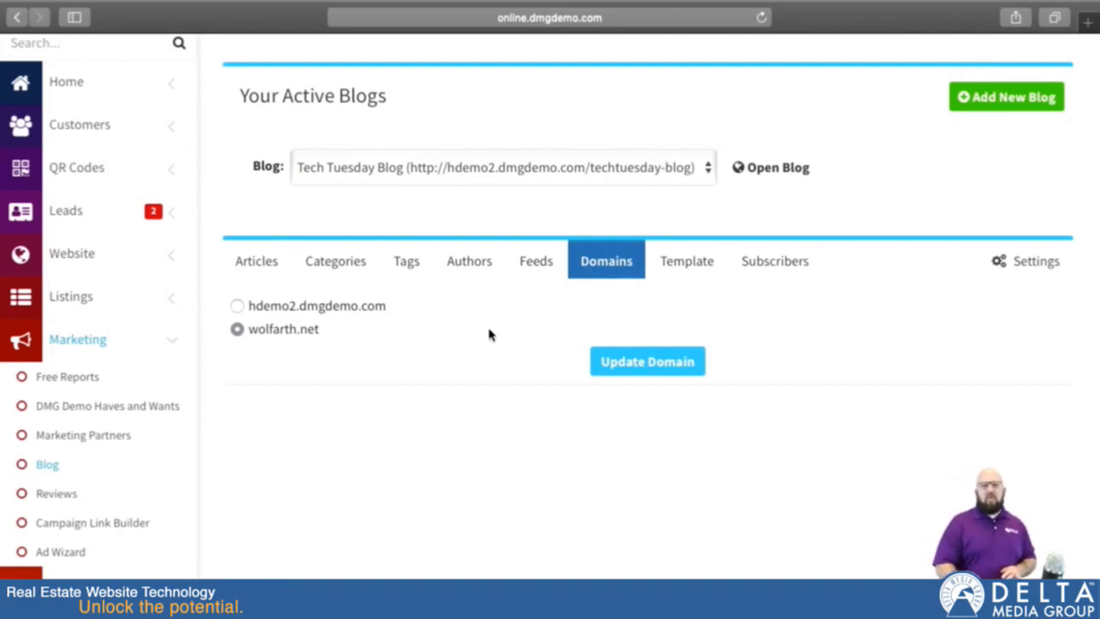
Step: Look through the available blog templates, comparing the layouts of Template 1, Template 2 and Template 3
{"action": "left_click", "coordinate": [698, 269]}
{"action": "scroll", "coordinate": [442, 451], "scroll_direction": "down", "scroll_amount": 3}
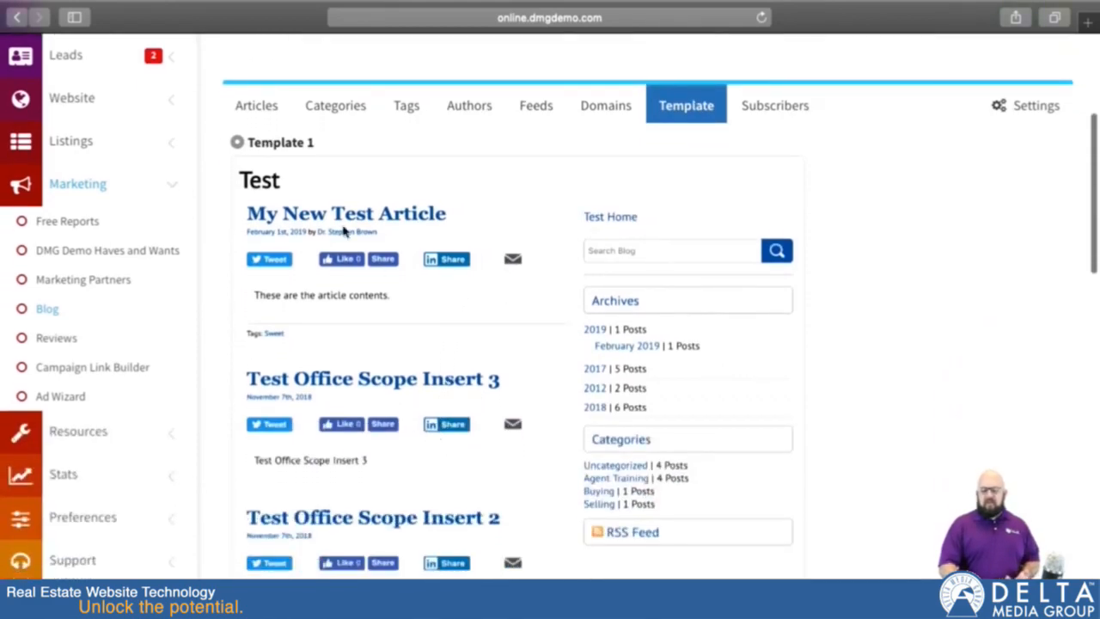
{"action": "scroll", "coordinate": [427, 381], "scroll_direction": "down", "scroll_amount": 10}
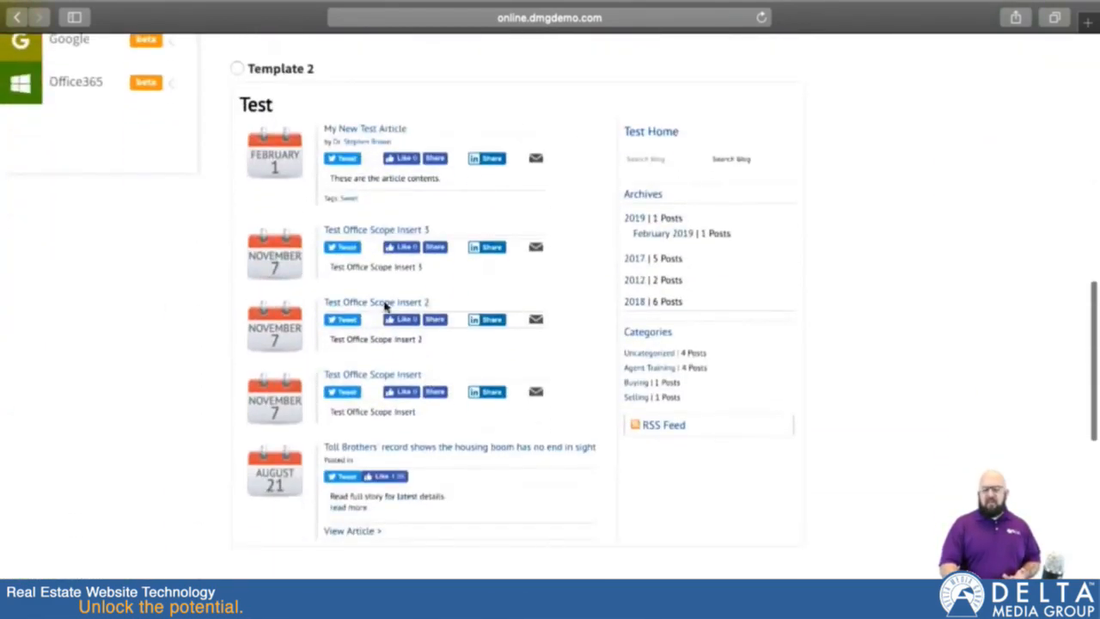
{"action": "scroll", "coordinate": [383, 447], "scroll_direction": "down", "scroll_amount": 10}
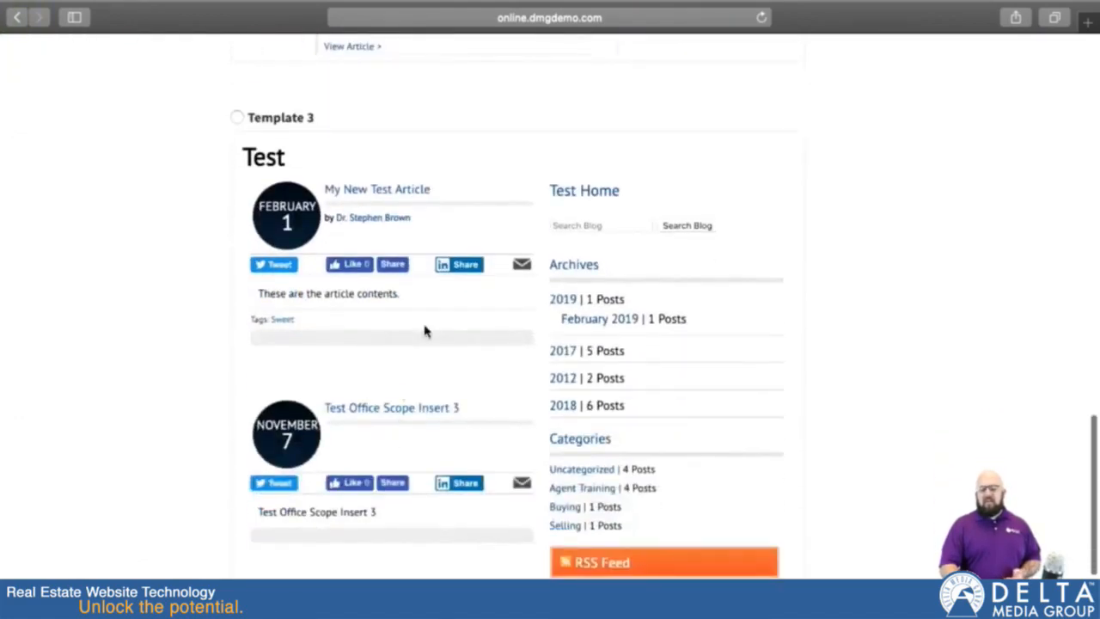
{"action": "scroll", "coordinate": [395, 541], "scroll_direction": "down", "scroll_amount": 4}
{"action": "scroll", "coordinate": [410, 530], "scroll_direction": "up", "scroll_amount": 5}
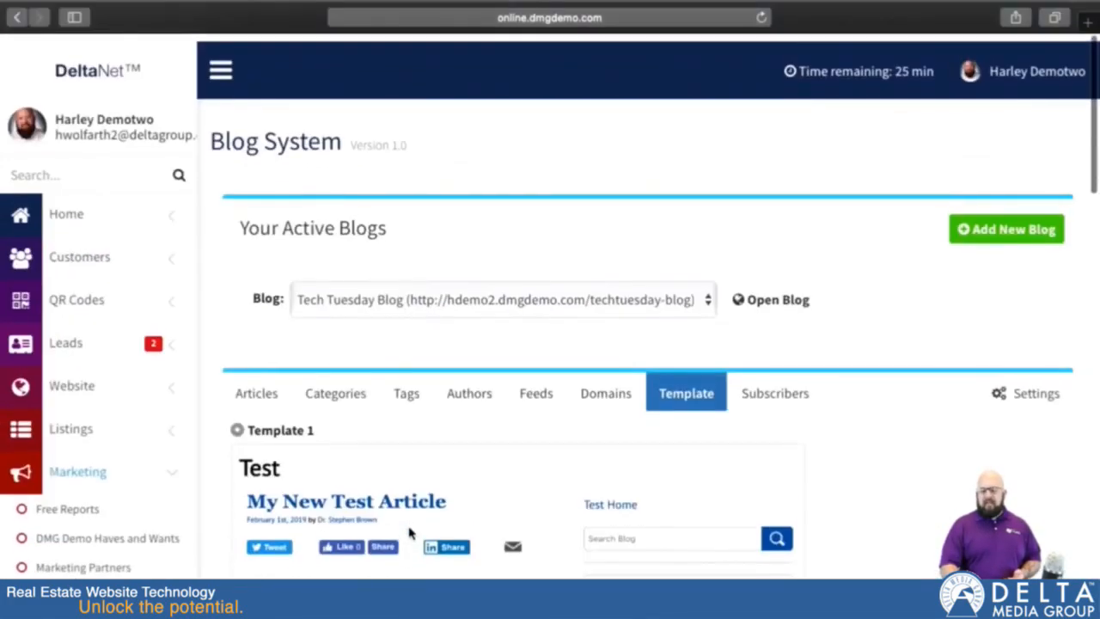
Step: Mark the first Customer Search Group with 43 customers in the list of groups to subscribe to the blog
{"action": "left_click", "coordinate": [776, 389]}
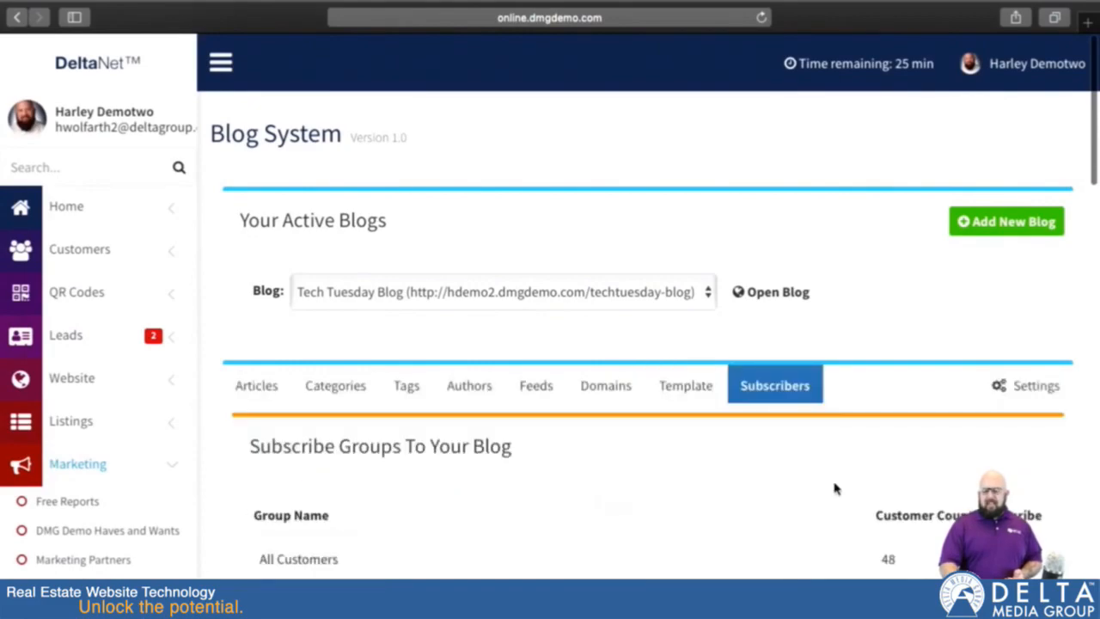
{"action": "scroll", "coordinate": [507, 452], "scroll_direction": "down", "scroll_amount": 5}
{"action": "scroll", "coordinate": [507, 454], "scroll_direction": "down", "scroll_amount": 3}
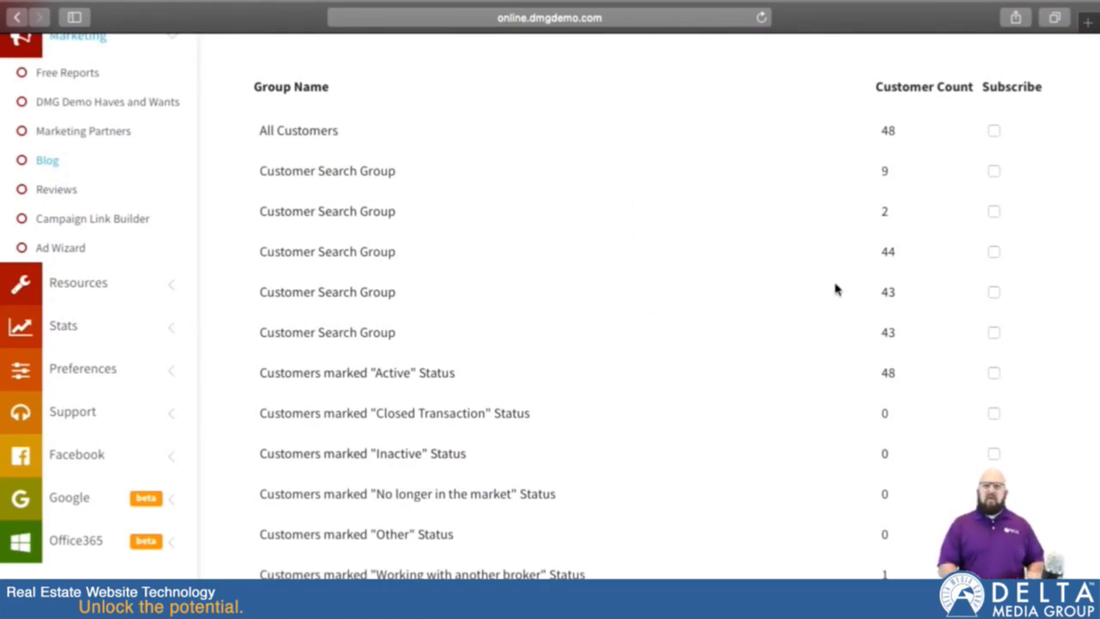
{"action": "left_click", "coordinate": [993, 292]}
{"action": "scroll", "coordinate": [920, 394], "scroll_direction": "down", "scroll_amount": 5}
{"action": "scroll", "coordinate": [917, 398], "scroll_direction": "down", "scroll_amount": 3}
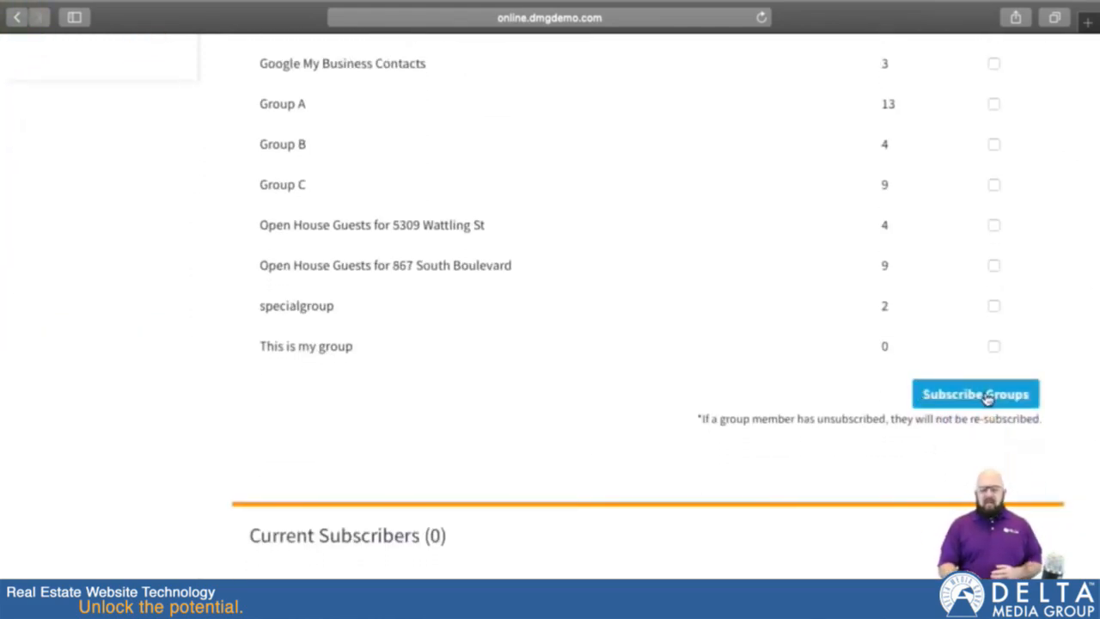
Step: Review the blog's lists of current subscribers and unsubscribed customers
{"action": "scroll", "coordinate": [748, 538], "scroll_direction": "down", "scroll_amount": 5}
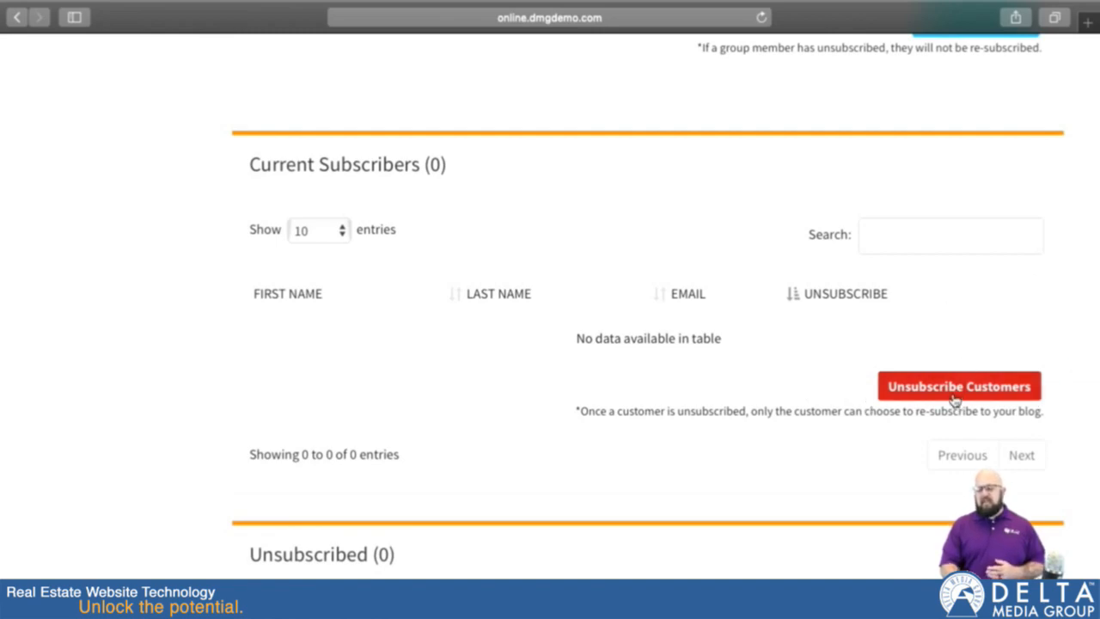
{"action": "scroll", "coordinate": [731, 474], "scroll_direction": "down", "scroll_amount": 5}
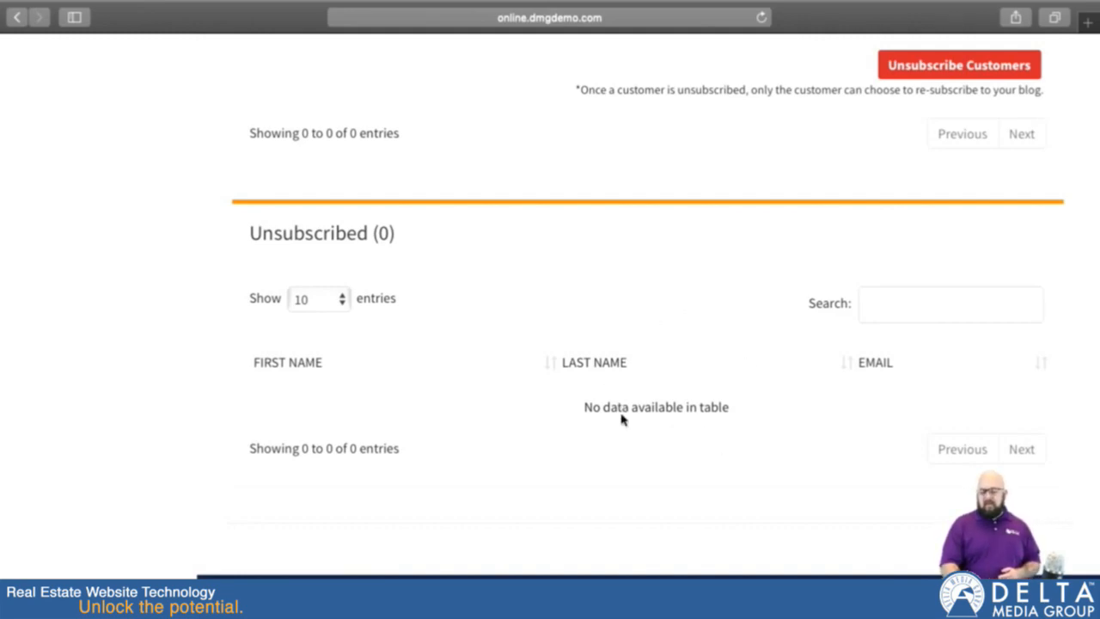
{"action": "scroll", "coordinate": [610, 312], "scroll_direction": "up", "scroll_amount": 3}
{"action": "scroll", "coordinate": [611, 312], "scroll_direction": "down", "scroll_amount": 2}
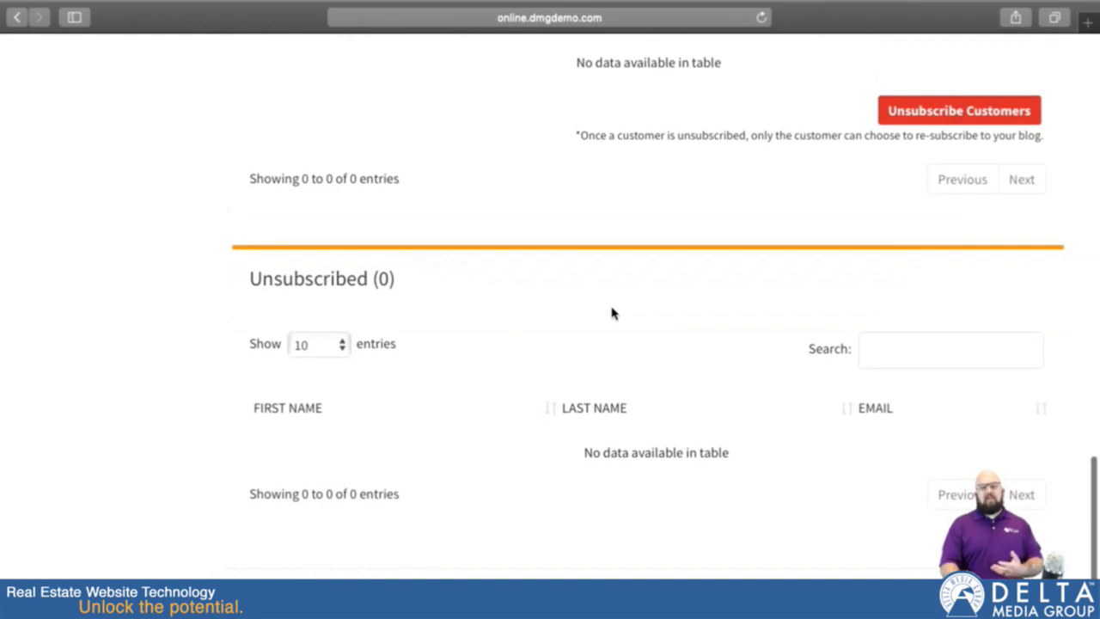
{"action": "scroll", "coordinate": [611, 312], "scroll_direction": "up", "scroll_amount": 20}
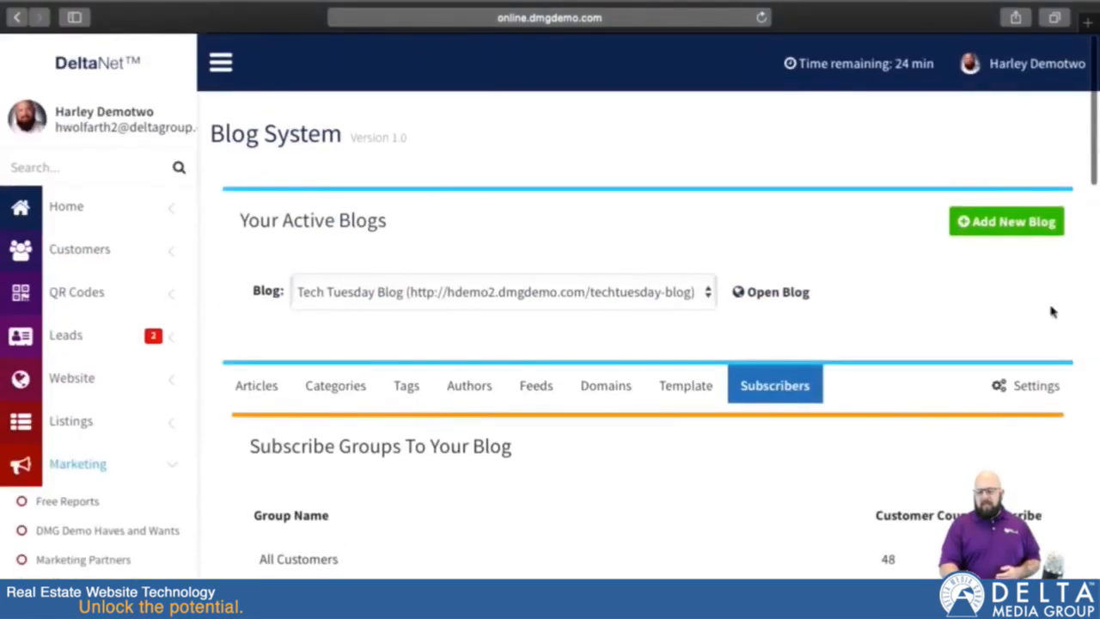
Step: Open the blog's settings and review the home page article limit option
{"action": "left_click", "coordinate": [1028, 393]}
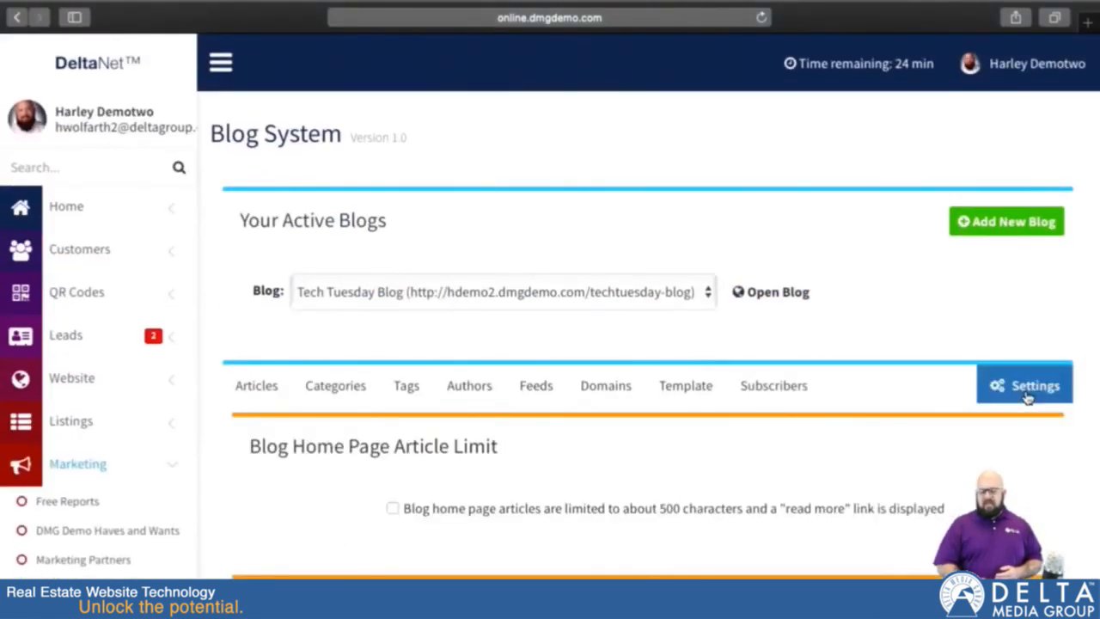
{"action": "scroll", "coordinate": [751, 474], "scroll_direction": "down", "scroll_amount": 3}
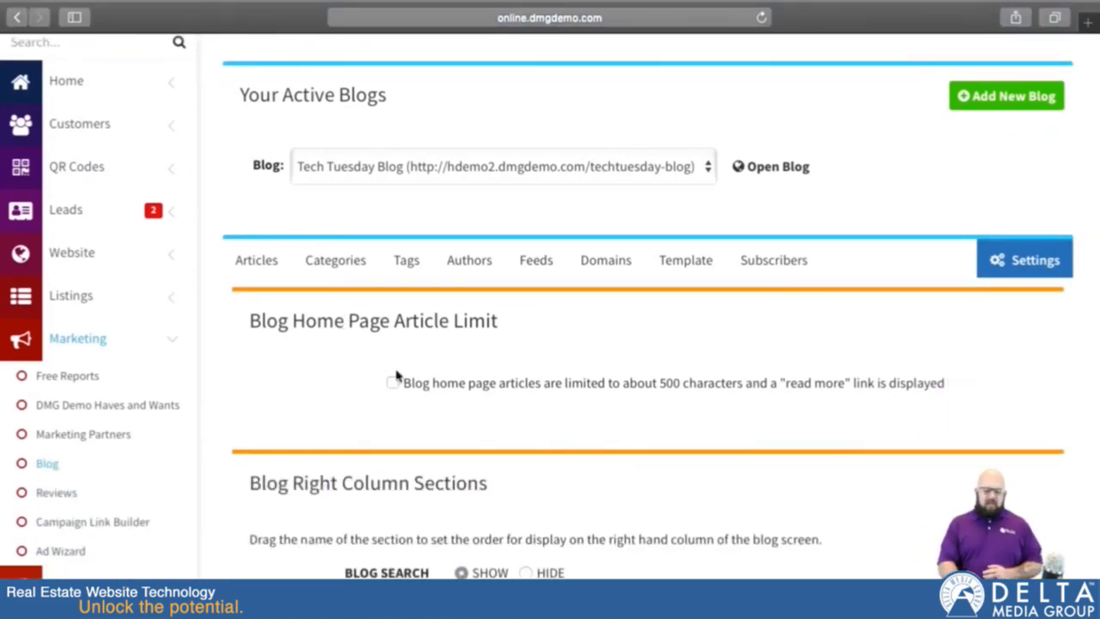
{"action": "scroll", "coordinate": [418, 401], "scroll_direction": "down", "scroll_amount": 2}
{"action": "scroll", "coordinate": [417, 404], "scroll_direction": "down", "scroll_amount": 1}
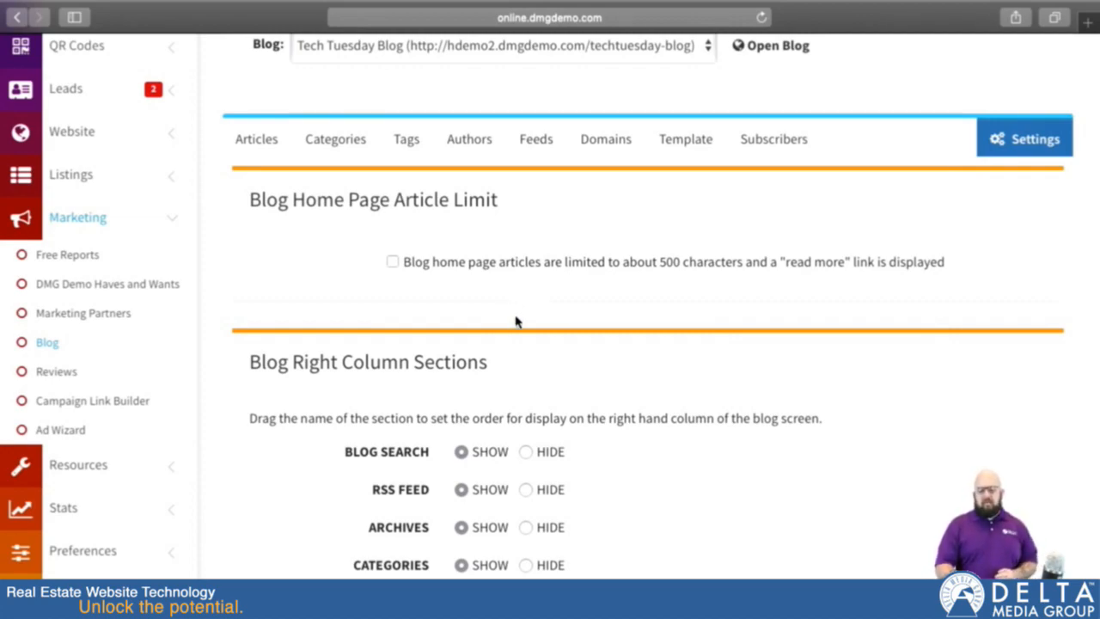
Step: Set the Blog Search section of the blog's right column to hide, and switch it back to show
{"action": "scroll", "coordinate": [516, 321], "scroll_direction": "down", "scroll_amount": 5}
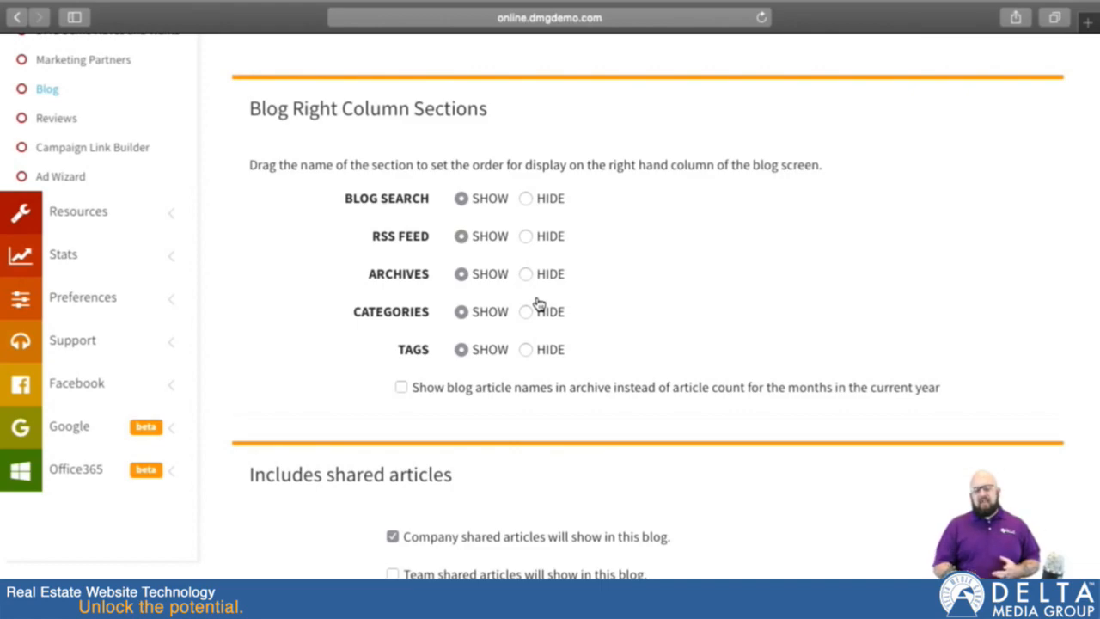
{"action": "left_click", "coordinate": [525, 198]}
{"action": "scroll", "coordinate": [581, 287], "scroll_direction": "down", "scroll_amount": 5}
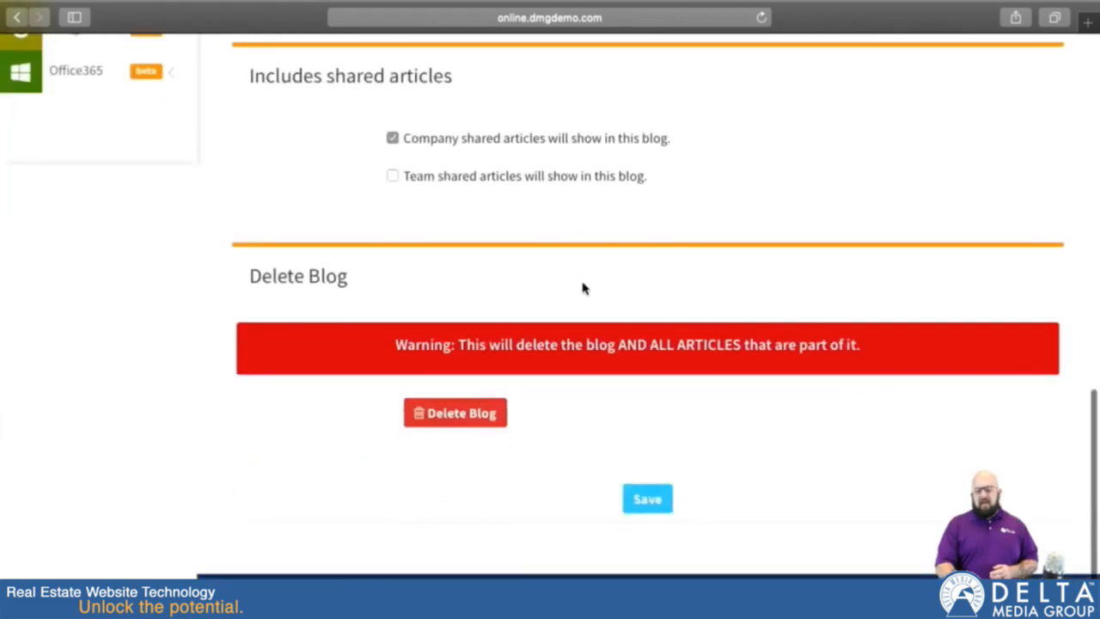
{"action": "scroll", "coordinate": [601, 238], "scroll_direction": "up", "scroll_amount": 5}
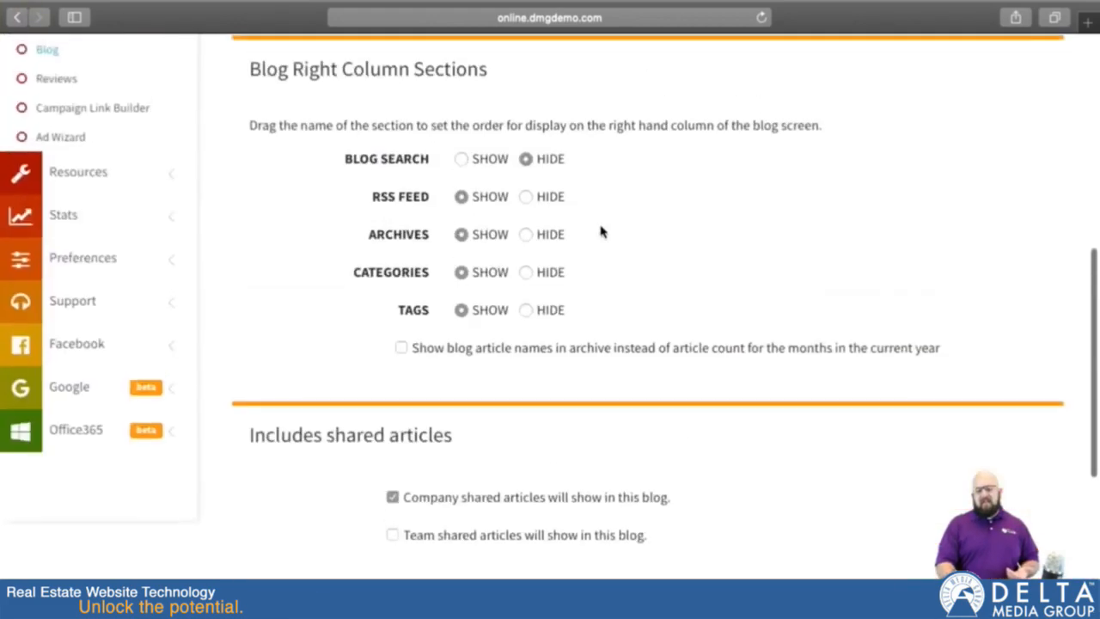
{"action": "left_click", "coordinate": [461, 162]}
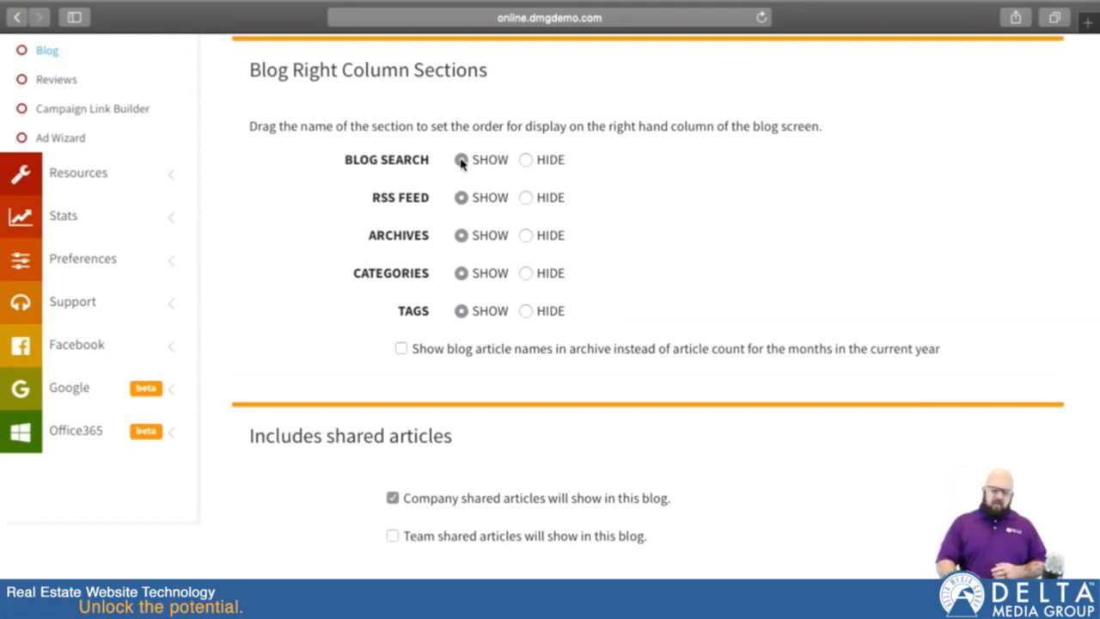
Step: Review the shared article options and the blog deletion section of the blog settings
{"action": "scroll", "coordinate": [496, 359], "scroll_direction": "down", "scroll_amount": 2}
{"action": "scroll", "coordinate": [498, 360], "scroll_direction": "down", "scroll_amount": 1}
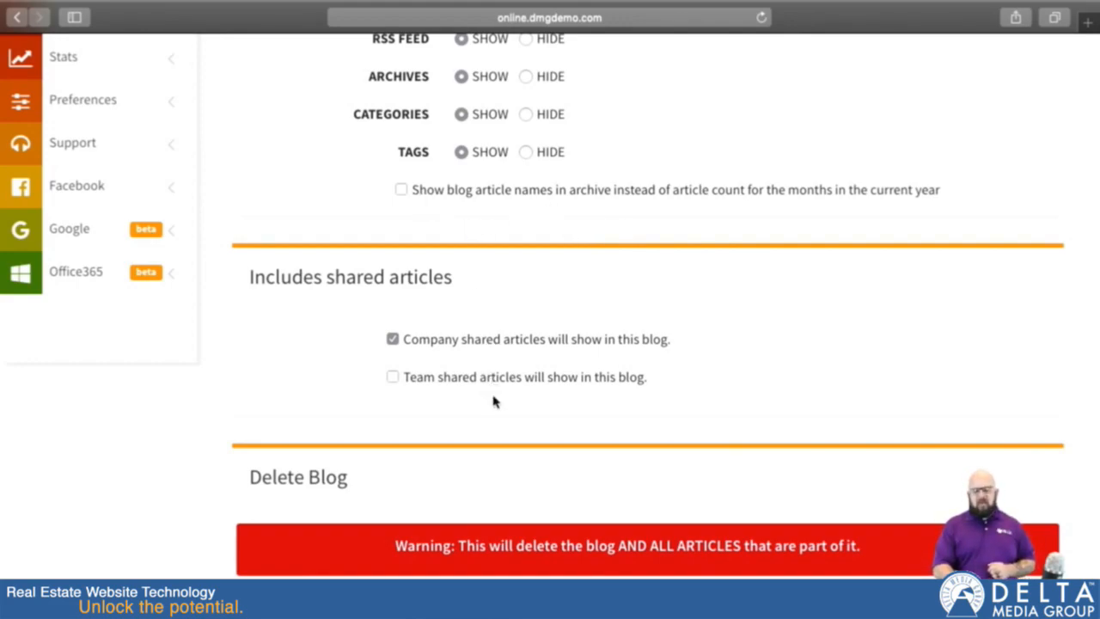
{"action": "scroll", "coordinate": [494, 401], "scroll_direction": "down", "scroll_amount": 3}
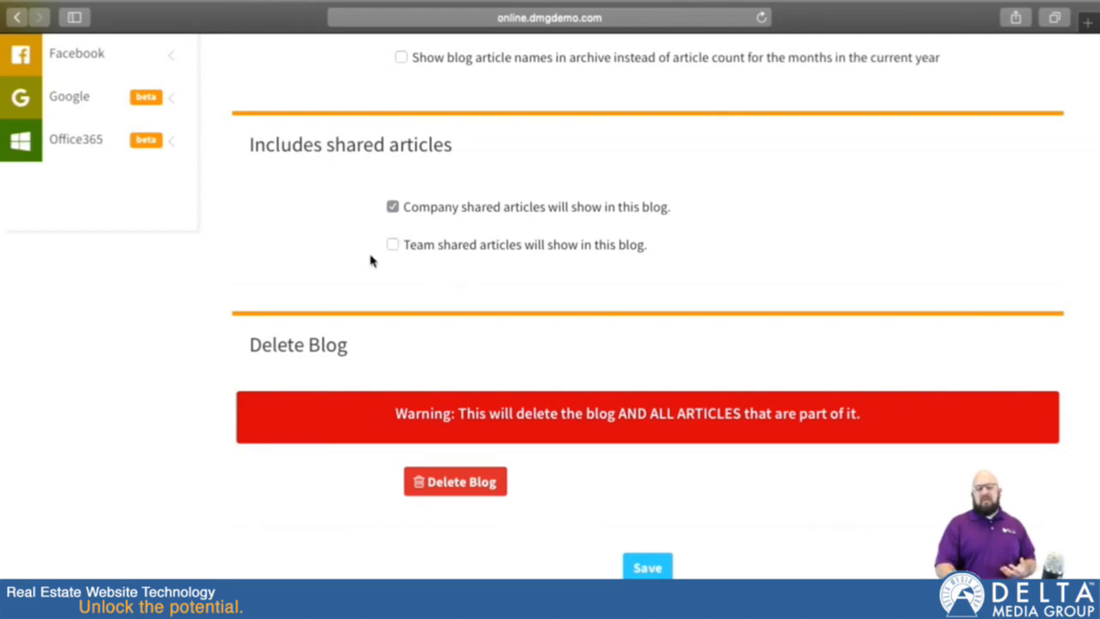
{"action": "scroll", "coordinate": [300, 352], "scroll_direction": "down", "scroll_amount": 2}
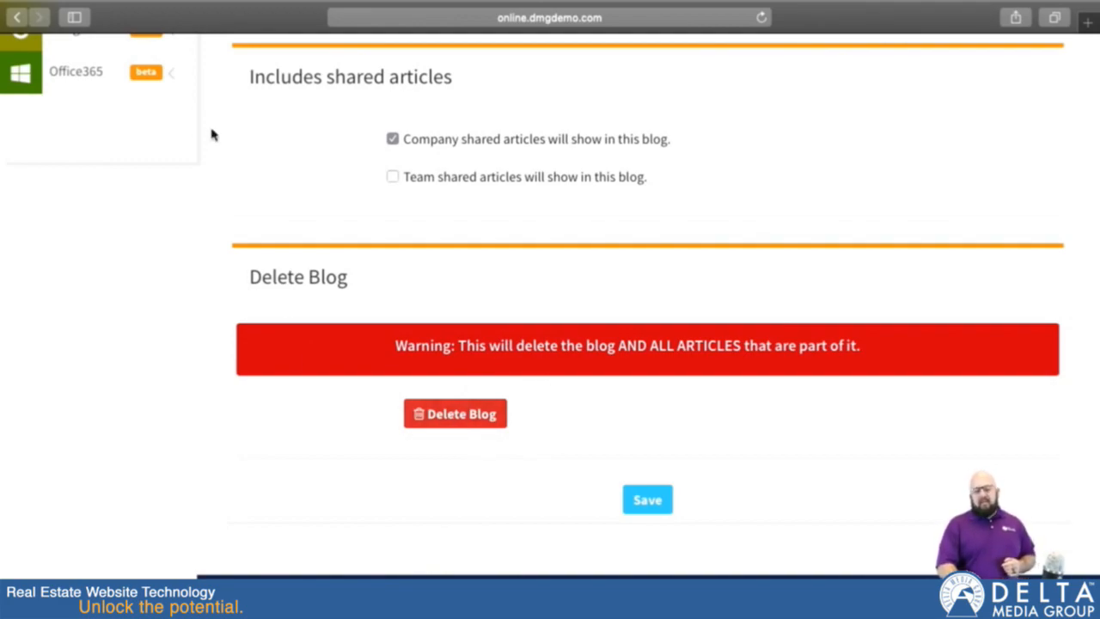
Step: Start a new article for the Tech Tuesday Blog
{"action": "scroll", "coordinate": [218, 147], "scroll_direction": "up", "scroll_amount": 10}
{"action": "scroll", "coordinate": [218, 147], "scroll_direction": "up", "scroll_amount": 4}
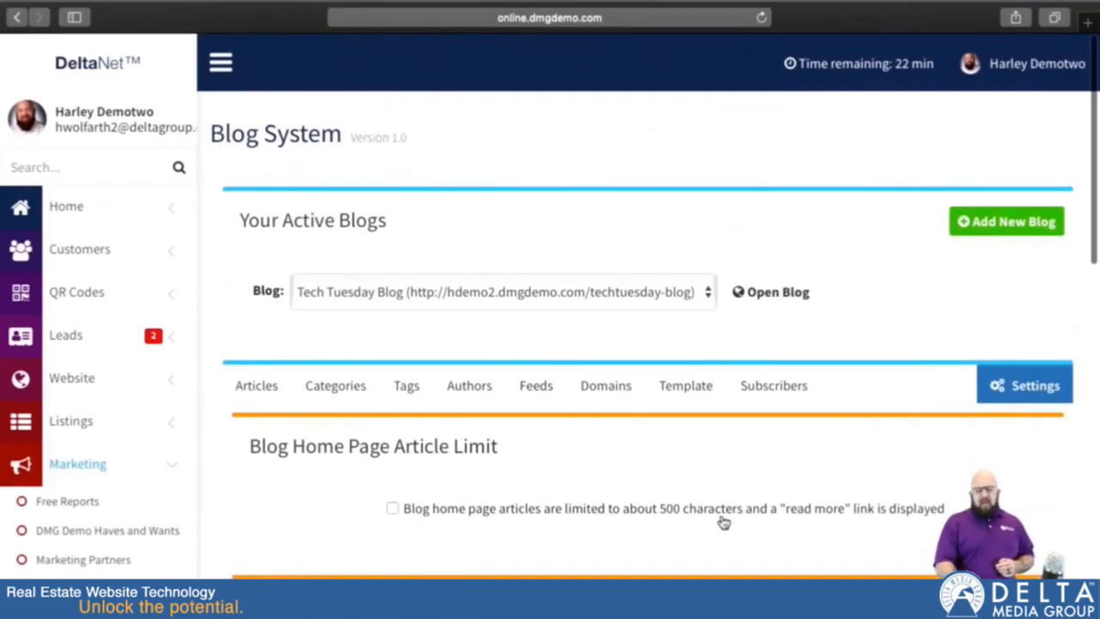
{"action": "left_click", "coordinate": [268, 385]}
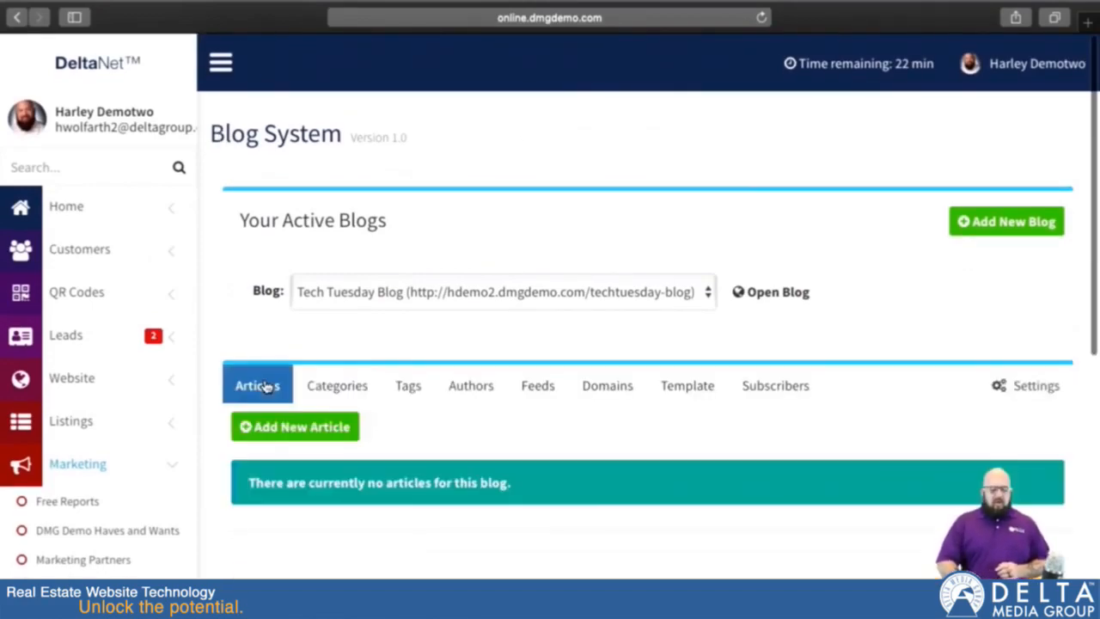
{"action": "scroll", "coordinate": [475, 442], "scroll_direction": "down", "scroll_amount": 2}
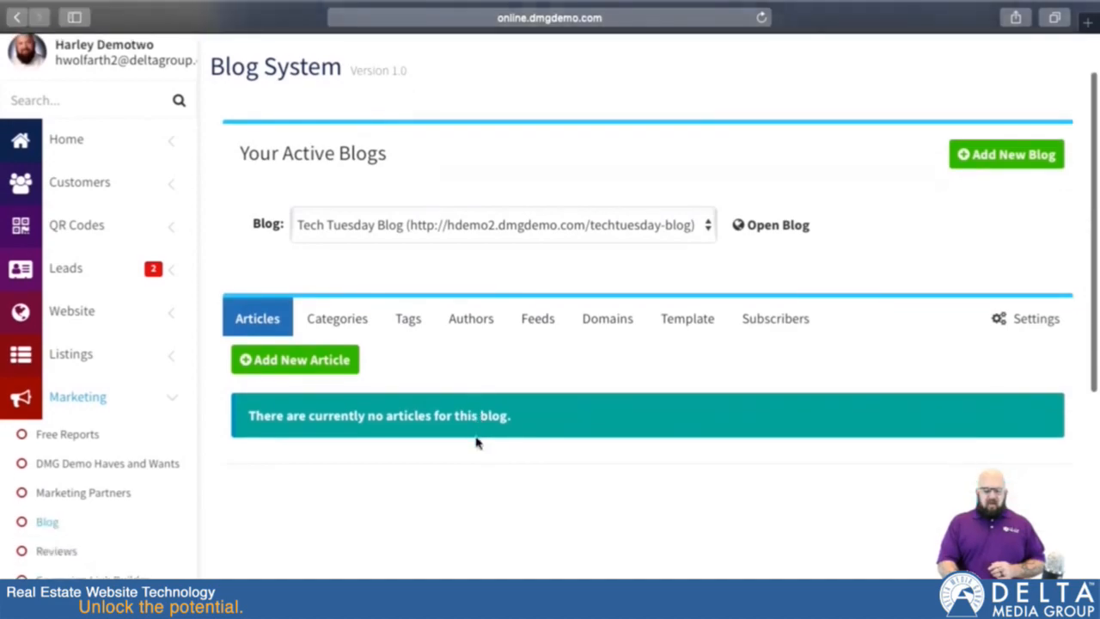
{"action": "left_click", "coordinate": [292, 357]}
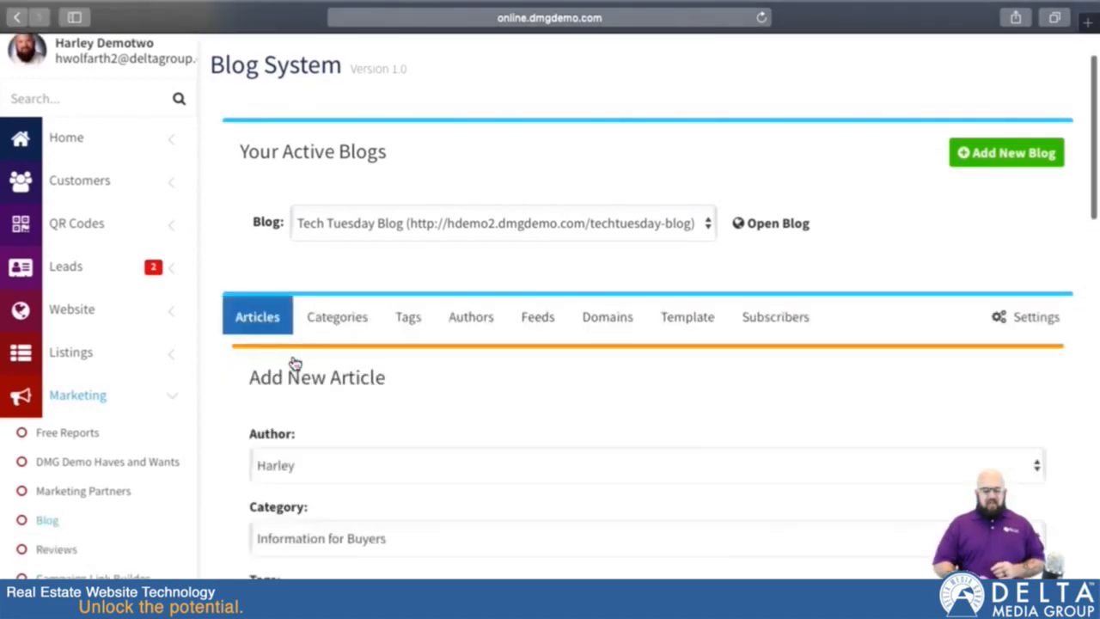
Step: Choose the blog's existing author for the new article and set its category to Information for Buyers
{"action": "scroll", "coordinate": [275, 360], "scroll_direction": "down", "scroll_amount": 5}
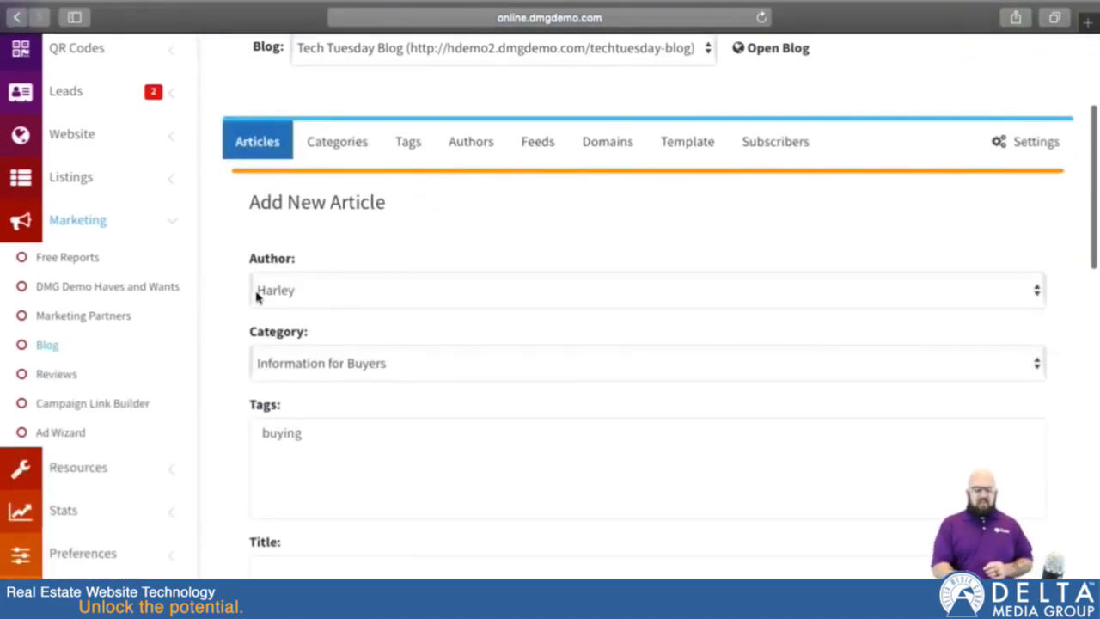
{"action": "left_click", "coordinate": [307, 302]}
{"action": "left_click", "coordinate": [306, 296]}
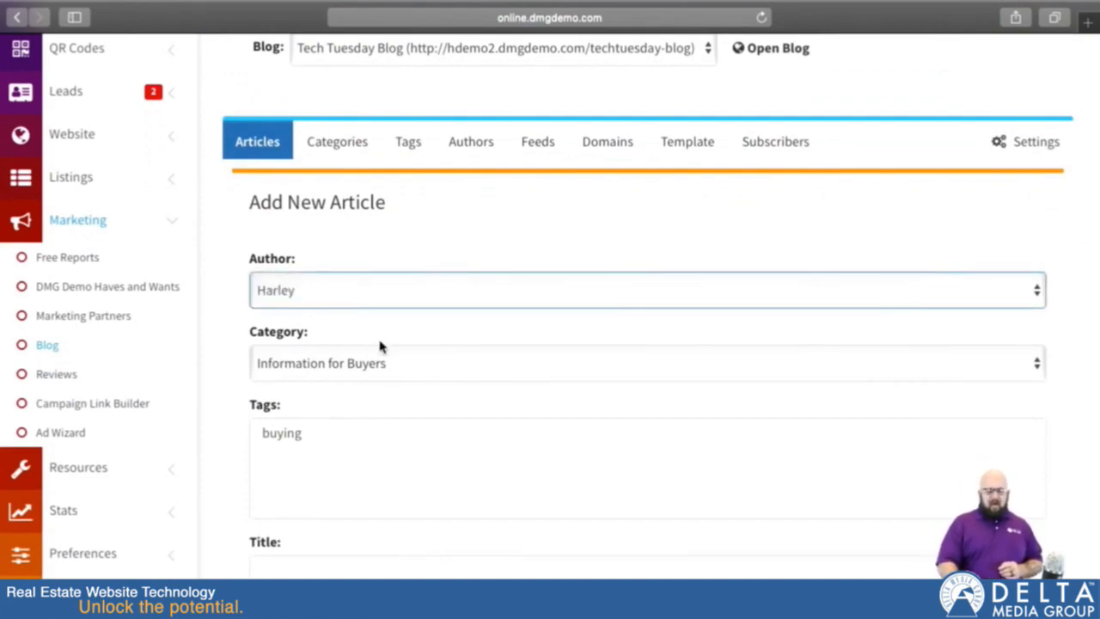
{"action": "scroll", "coordinate": [392, 394], "scroll_direction": "down", "scroll_amount": 3}
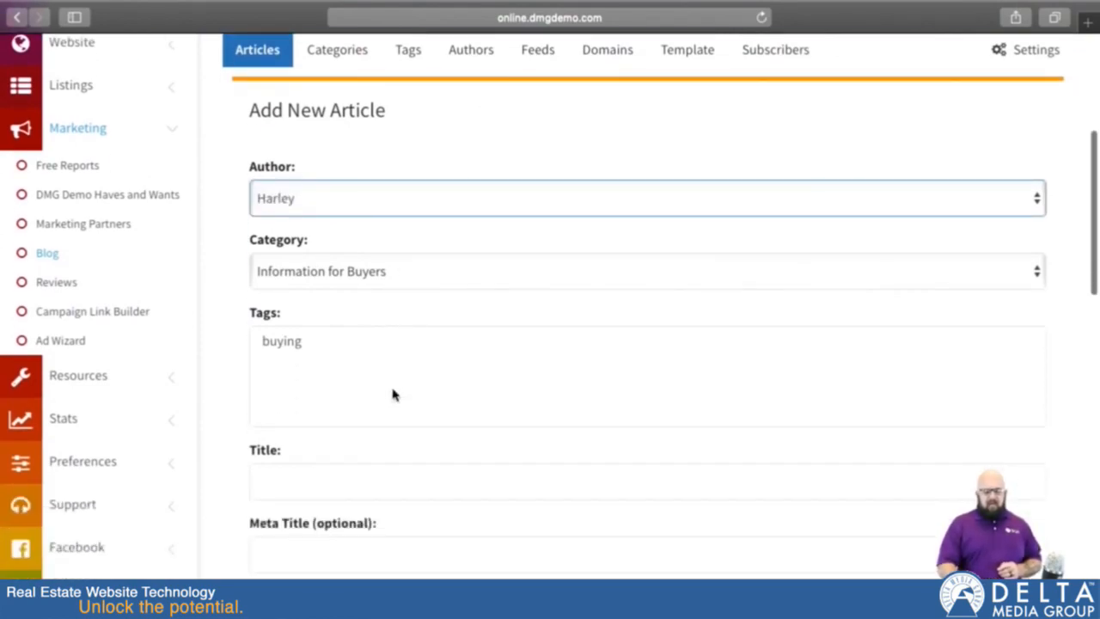
{"action": "left_click", "coordinate": [415, 280]}
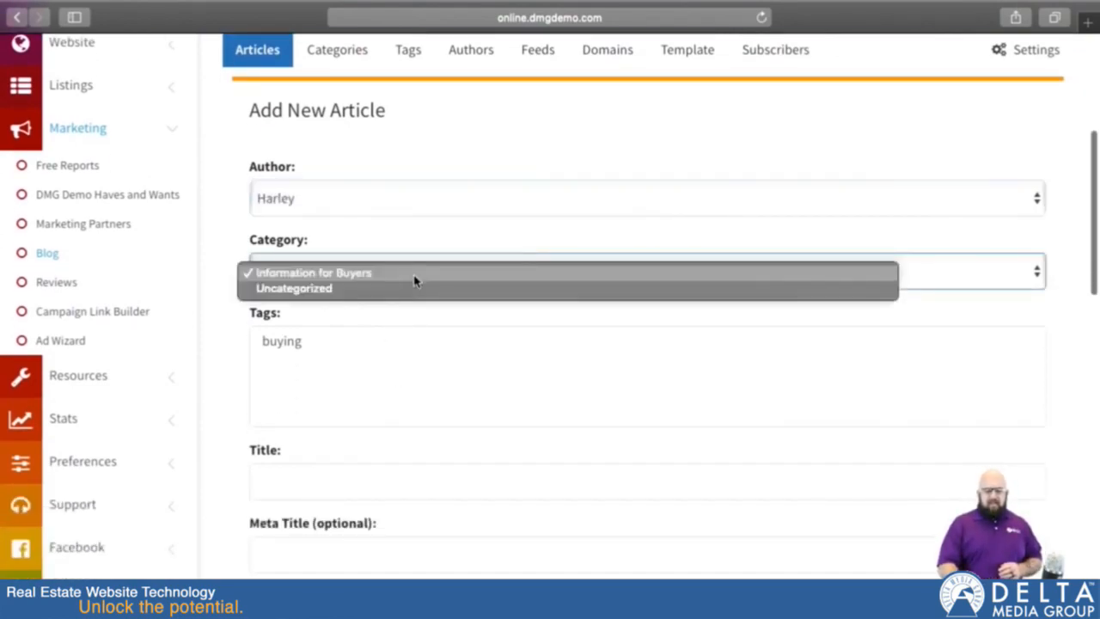
{"action": "left_click", "coordinate": [350, 274]}
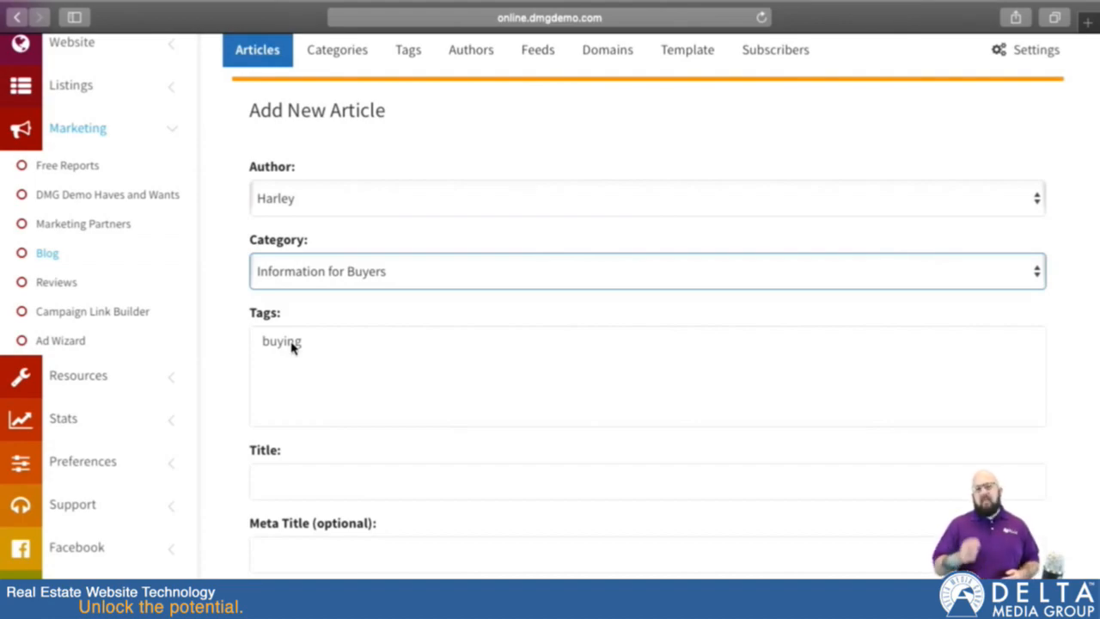
Step: Title the article "My Test Articles" and open the optional meta title for entry
{"action": "scroll", "coordinate": [296, 361], "scroll_direction": "down", "scroll_amount": 3}
{"action": "left_click", "coordinate": [315, 341]}
{"action": "type", "text": "My Test"}
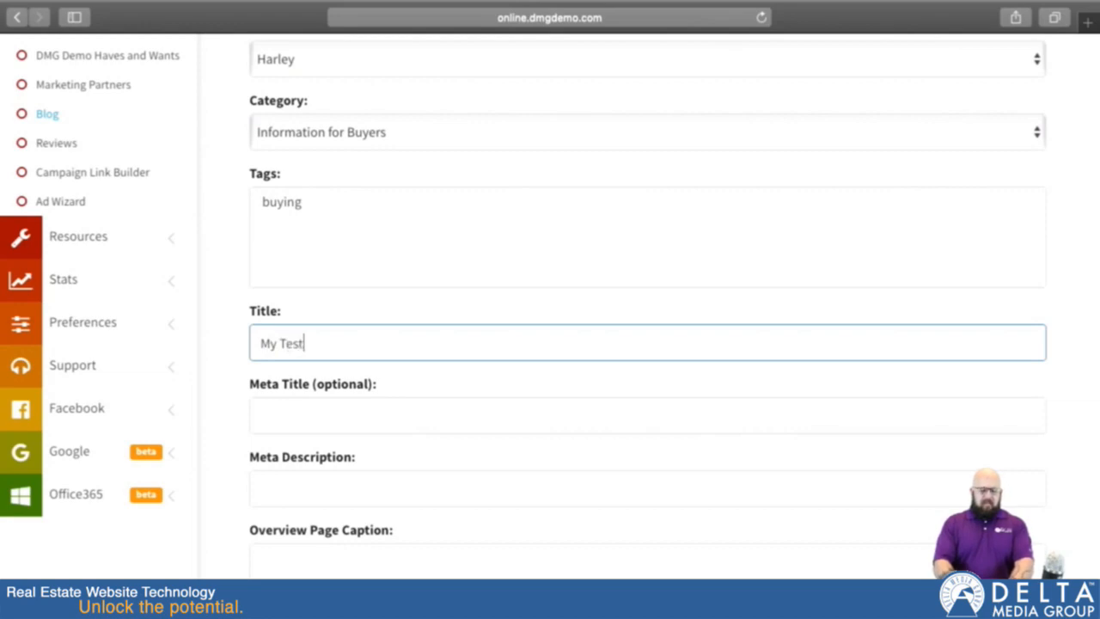
{"action": "type", "text": " Articles"}
{"action": "left_click", "coordinate": [350, 411]}
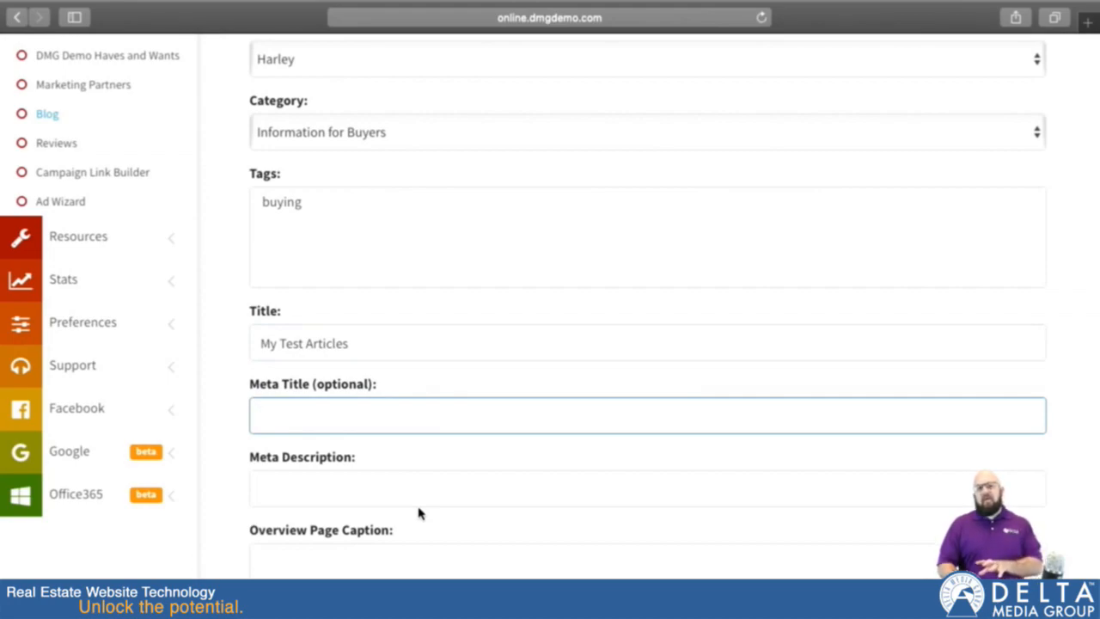
Step: Copy the article title into the optional meta title and correct both to "My Test Article"
{"action": "left_click", "coordinate": [371, 343]}
{"action": "triple_click", "coordinate": [371, 343]}
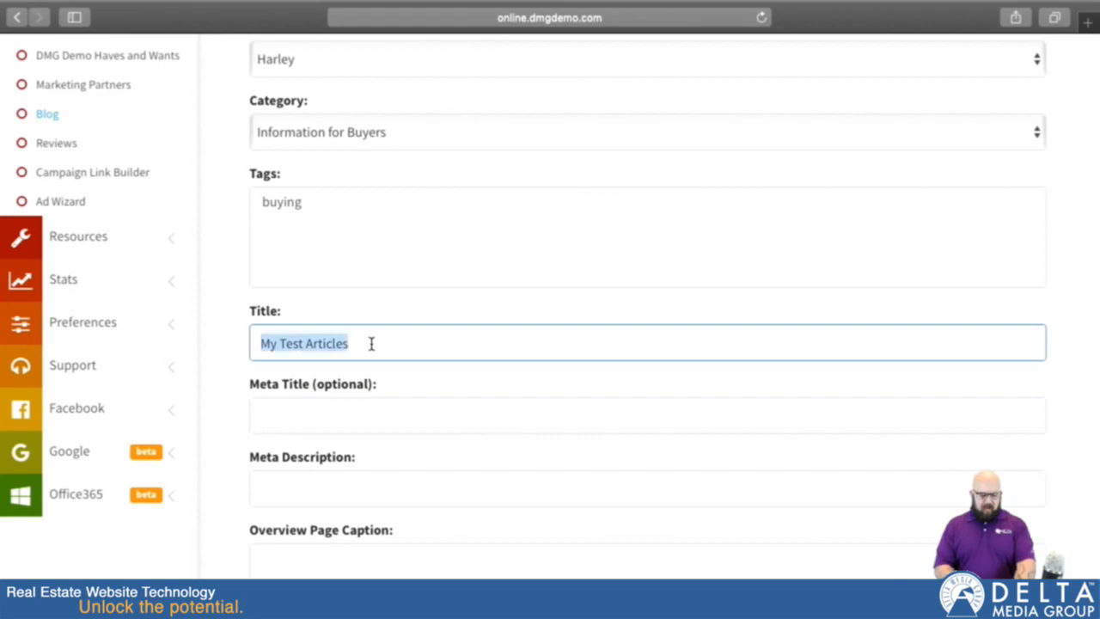
{"action": "key", "text": "super+c"}
{"action": "left_click", "coordinate": [336, 404]}
{"action": "key", "text": "super+v"}
{"action": "left_click", "coordinate": [380, 338]}
{"action": "key", "text": "BackSpace"}
{"action": "left_click", "coordinate": [374, 412]}
{"action": "key", "text": "BackSpace"}
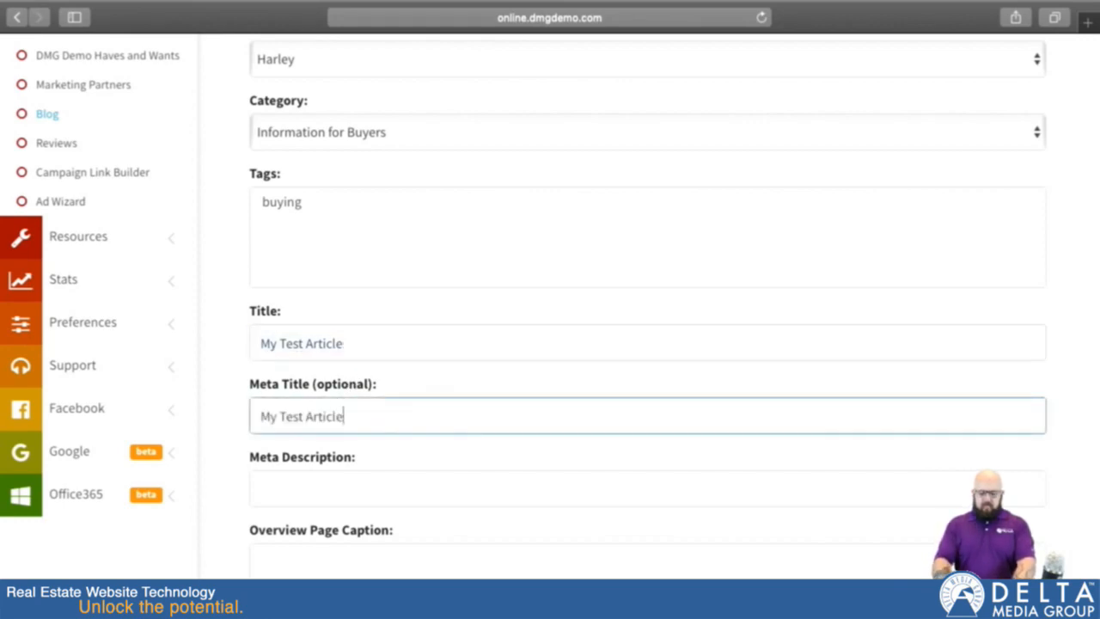
Step: Enter "This is an article about testing blog articles." as the article's meta description
{"action": "scroll", "coordinate": [387, 472], "scroll_direction": "down", "scroll_amount": 3}
{"action": "left_click", "coordinate": [379, 365]}
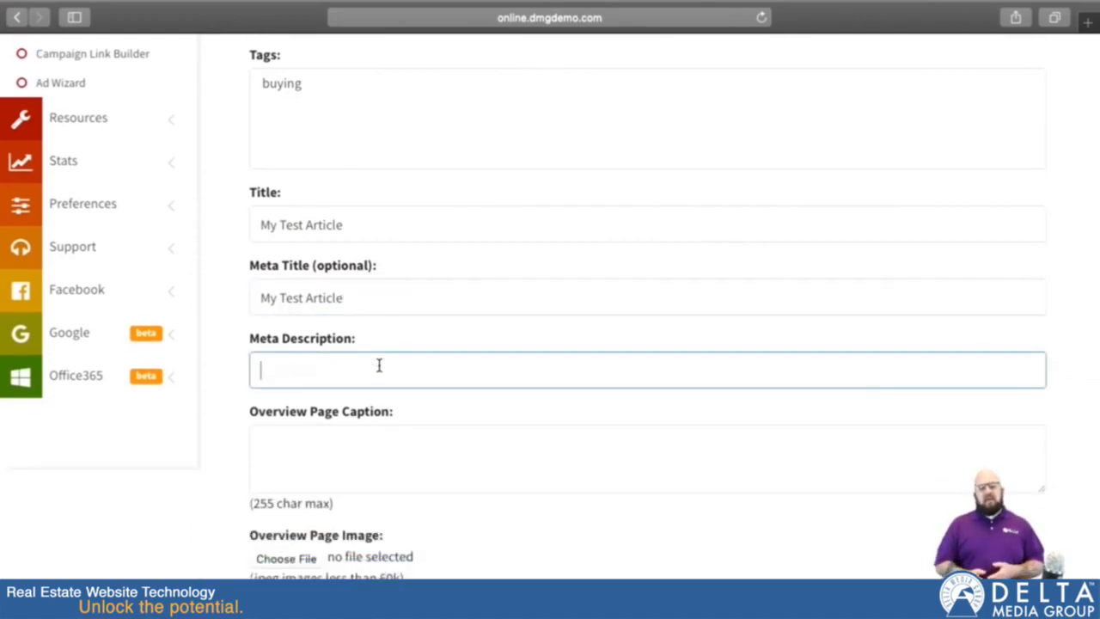
{"action": "type", "text": "This"}
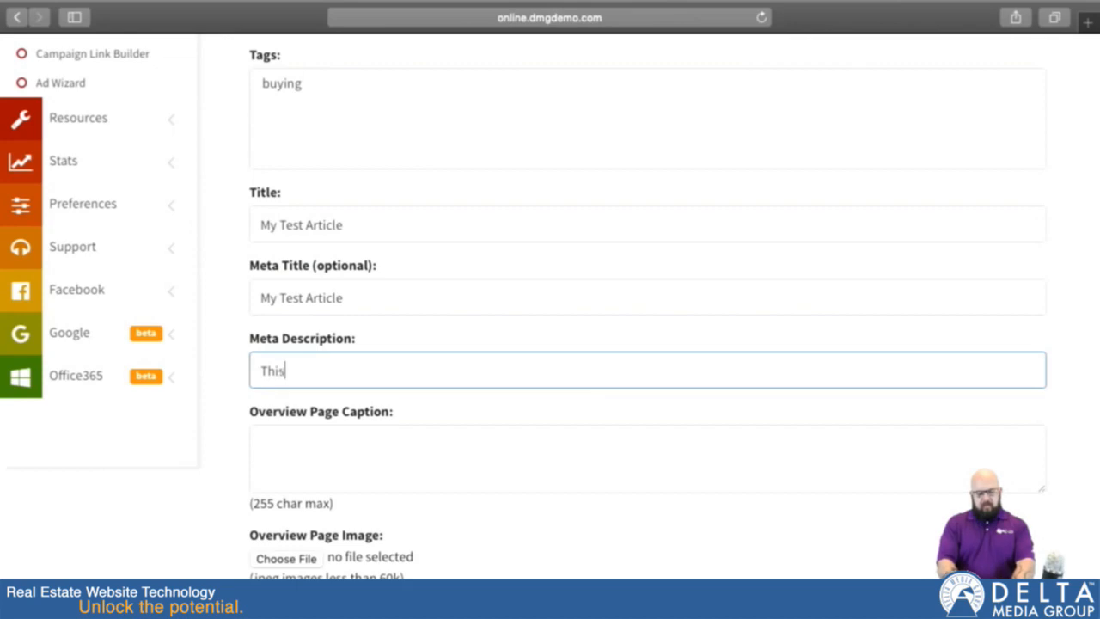
{"action": "type", "text": " is an article a"}
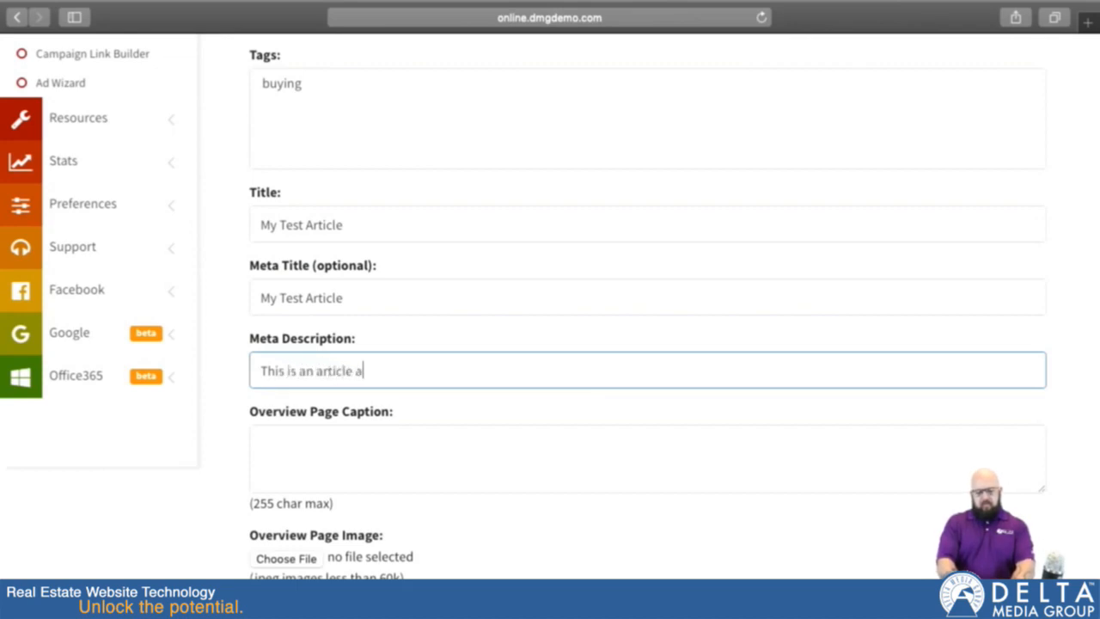
{"action": "type", "text": "bout testing blog ar"}
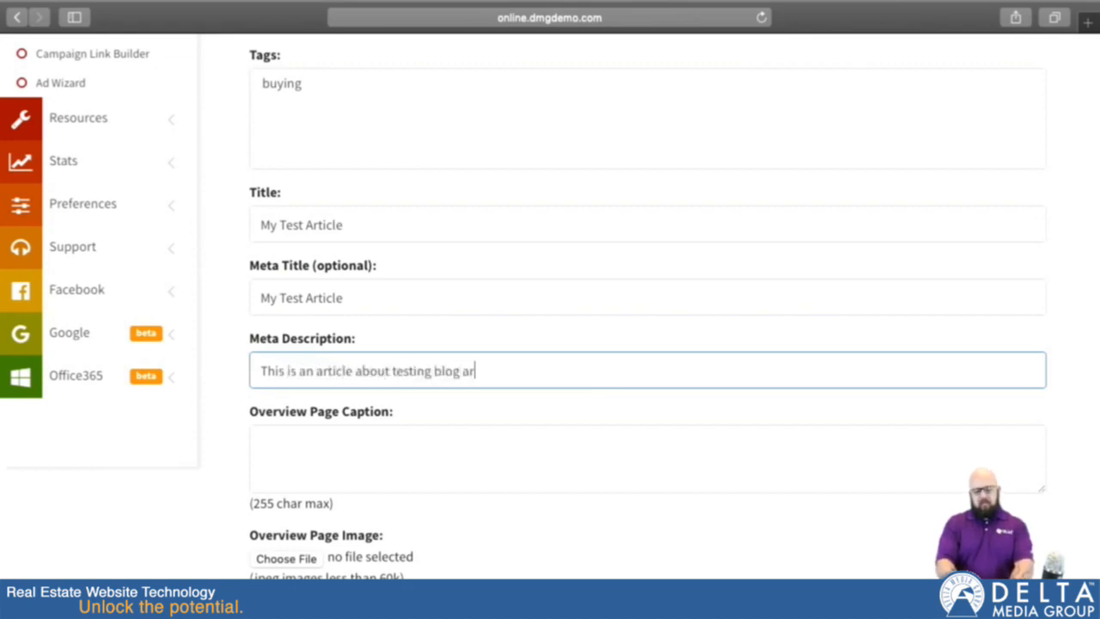
{"action": "type", "text": "ticles."}
Step: Leave the overview page caption and image empty and write "This is my blog article content." as the article's contents
{"action": "scroll", "coordinate": [473, 435], "scroll_direction": "down", "scroll_amount": 4}
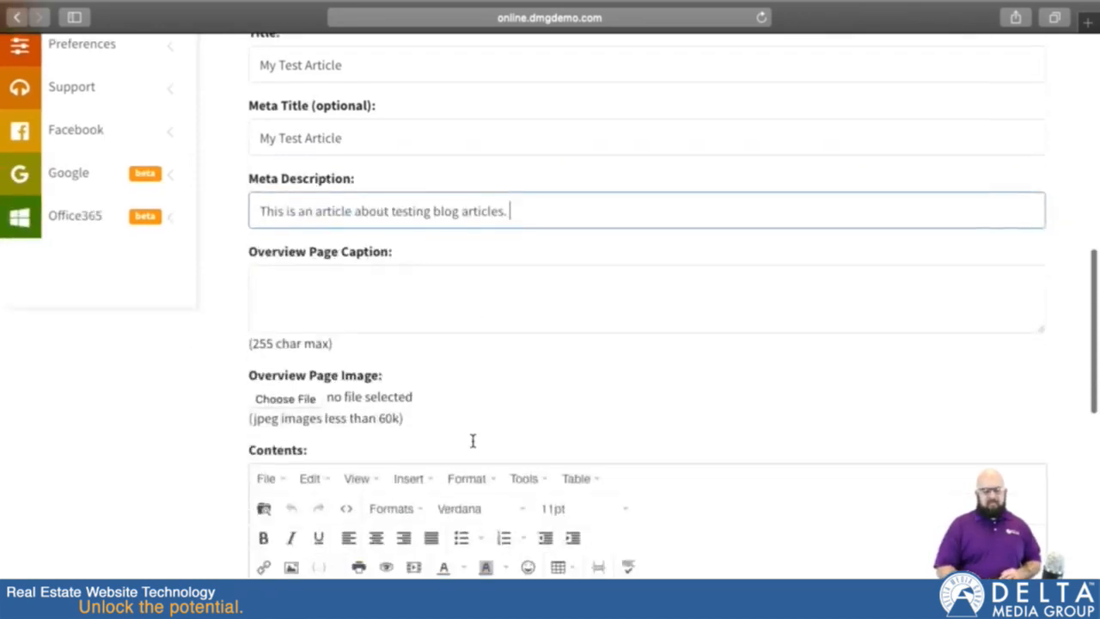
{"action": "left_click", "coordinate": [322, 284]}
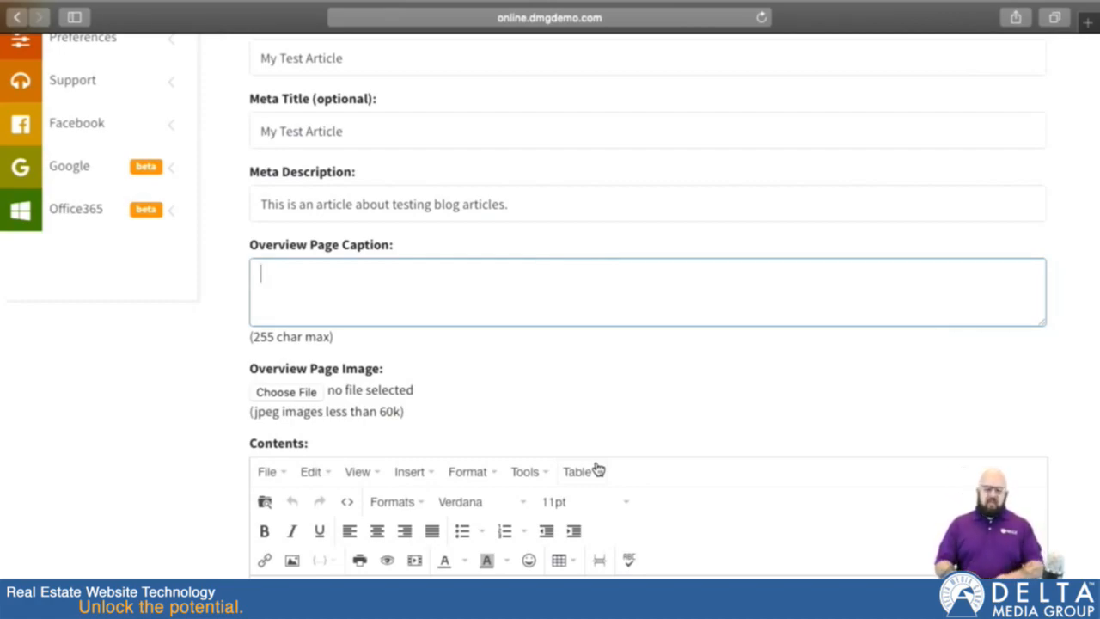
{"action": "scroll", "coordinate": [580, 490], "scroll_direction": "down", "scroll_amount": 3}
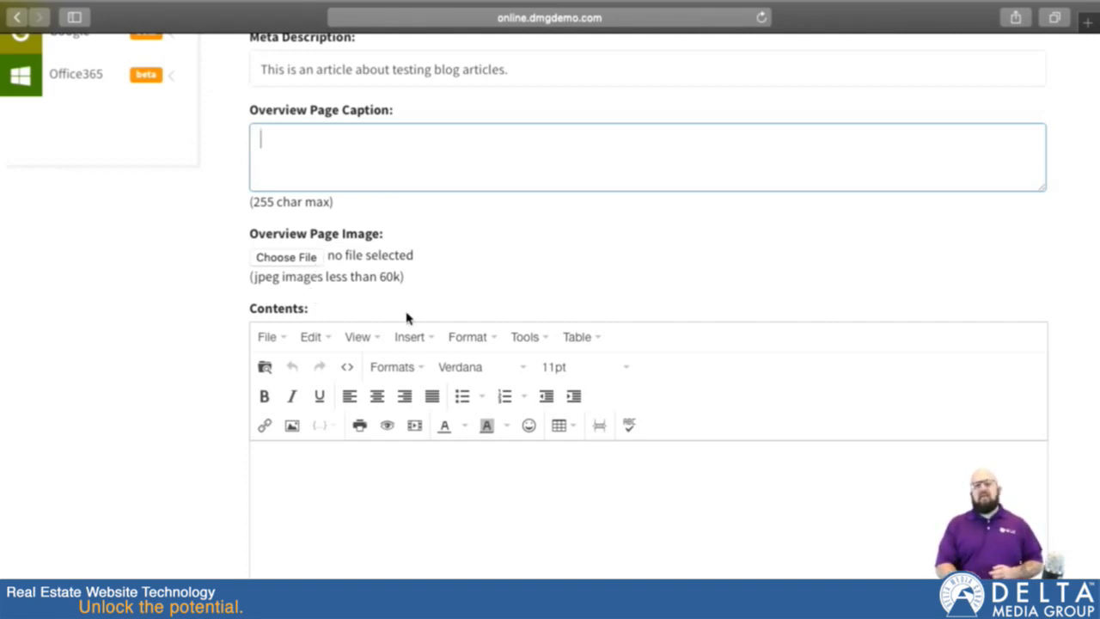
{"action": "scroll", "coordinate": [351, 267], "scroll_direction": "down", "scroll_amount": 4}
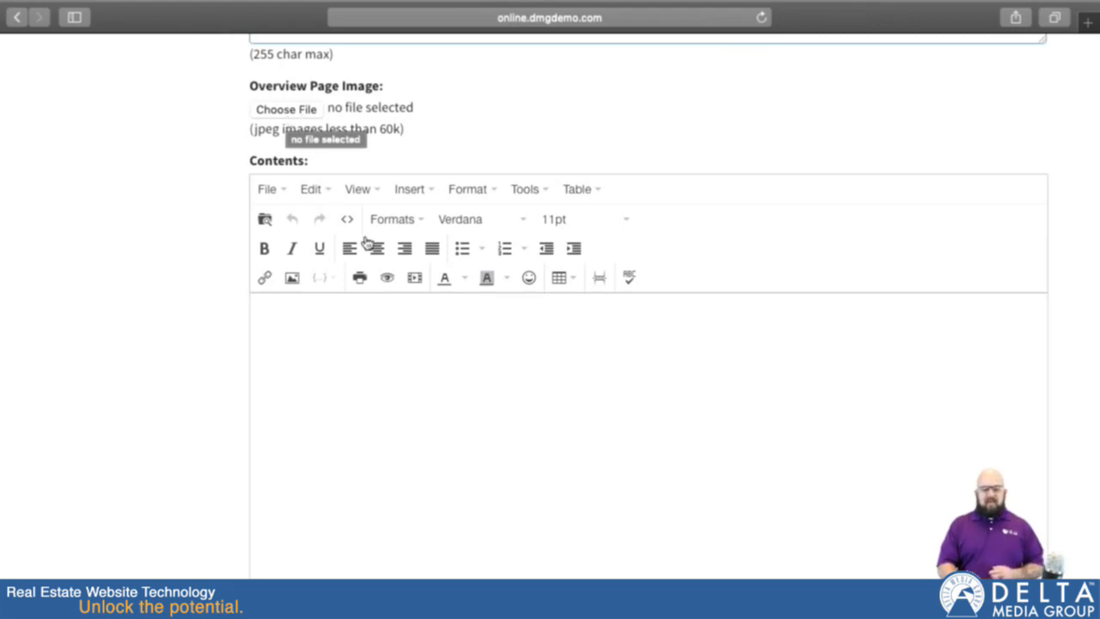
{"action": "scroll", "coordinate": [319, 305], "scroll_direction": "down", "scroll_amount": 2}
{"action": "left_click", "coordinate": [323, 271]}
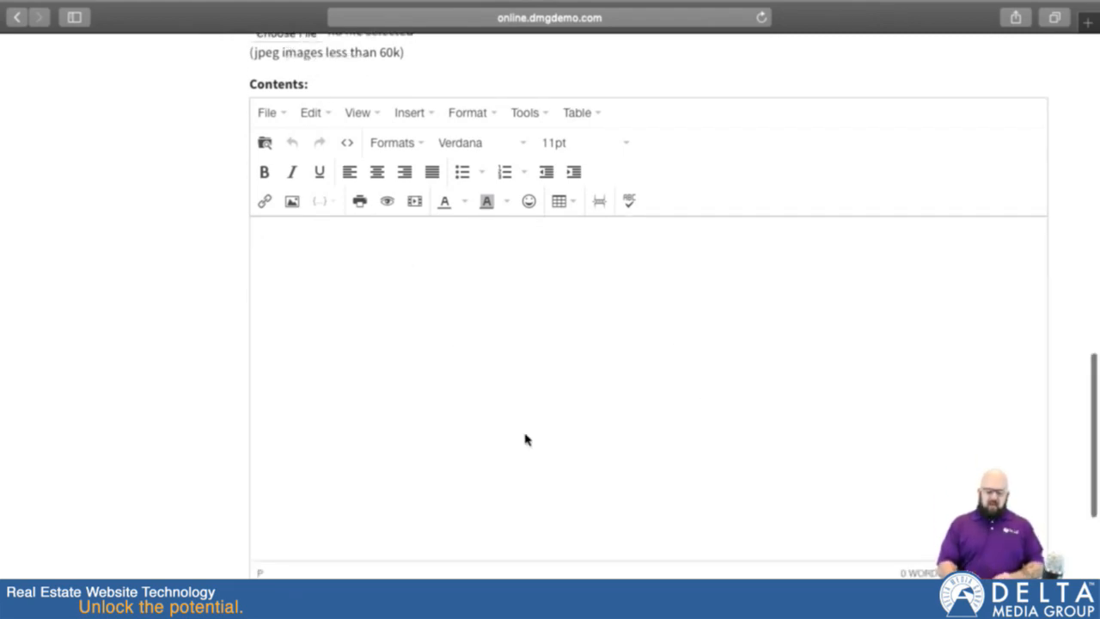
{"action": "type", "text": "This is"}
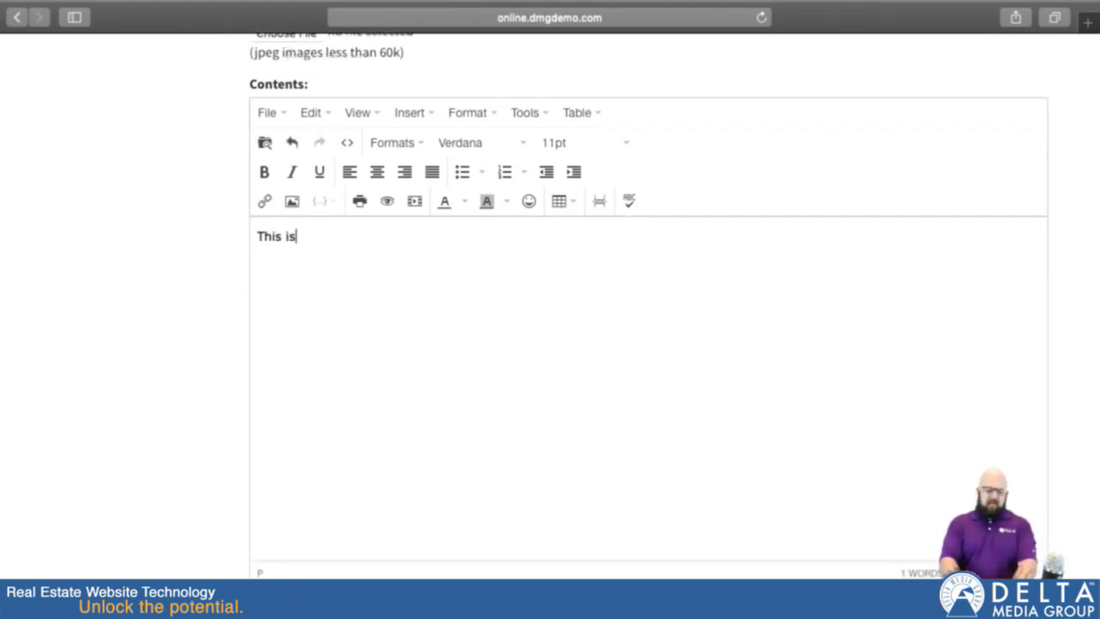
{"action": "type", "text": " my blog artic"}
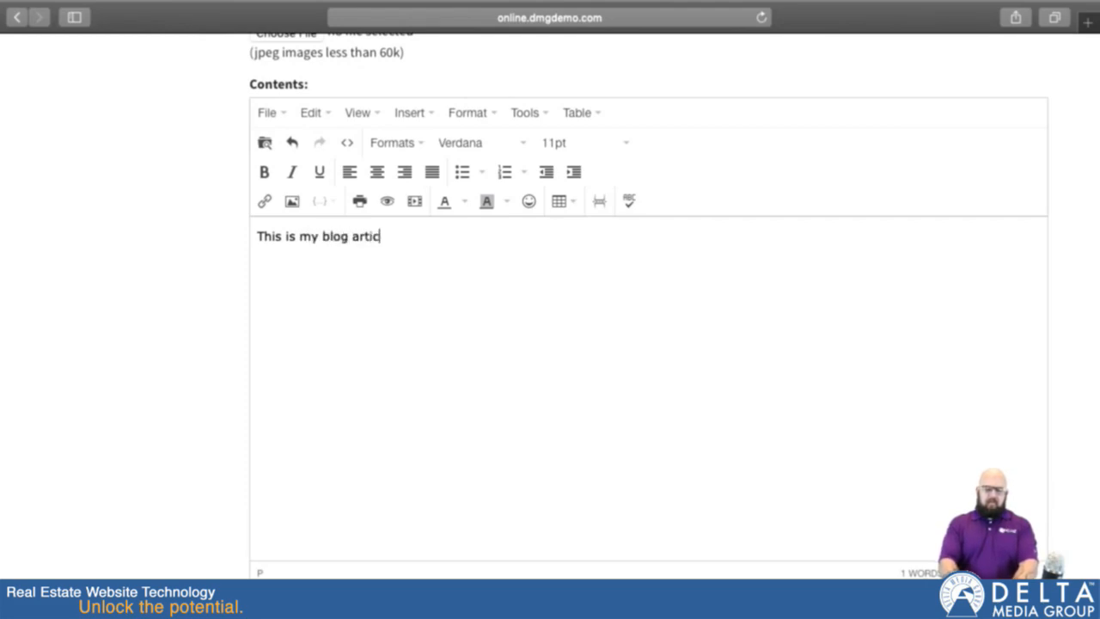
{"action": "type", "text": "le content."}
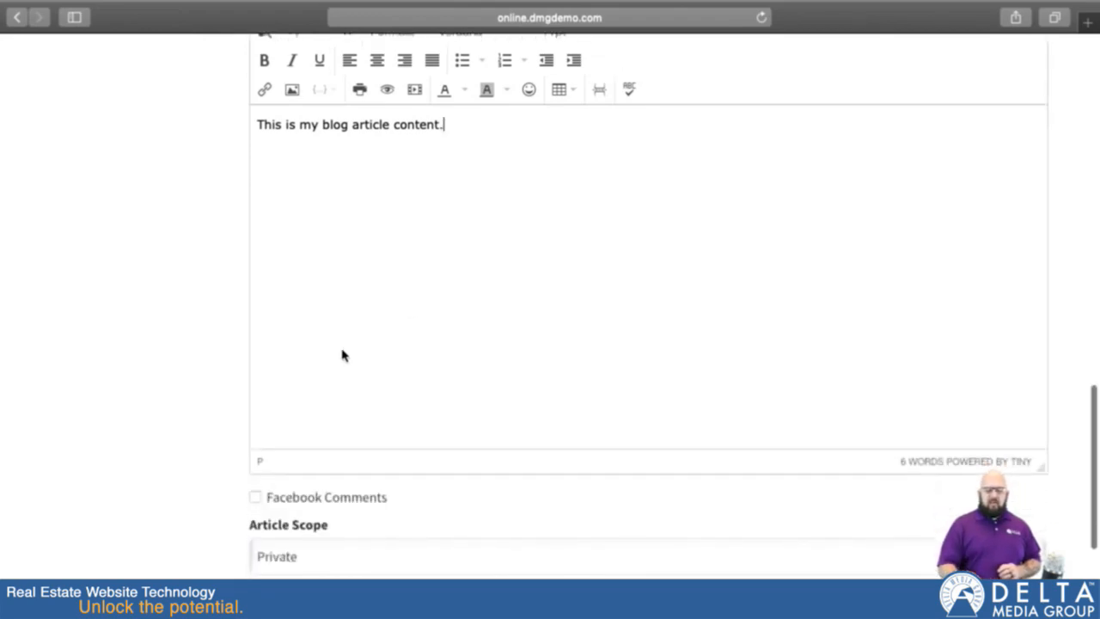
Step: Enable Facebook comments for the article and set its article scope to Shared
{"action": "scroll", "coordinate": [341, 353], "scroll_direction": "down", "scroll_amount": 5}
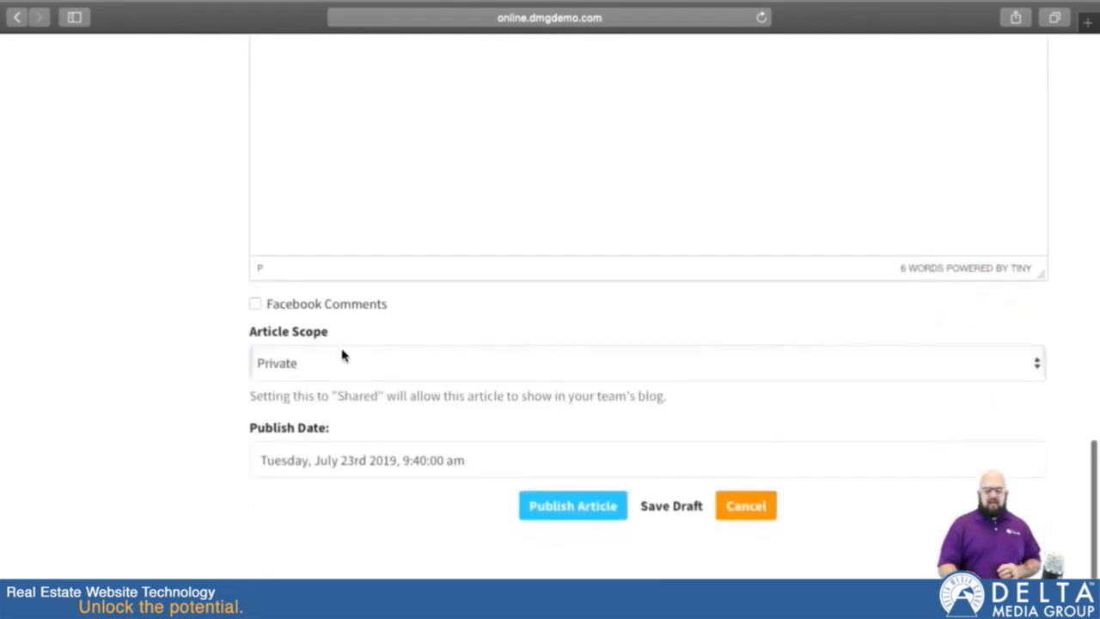
{"action": "left_click", "coordinate": [257, 286]}
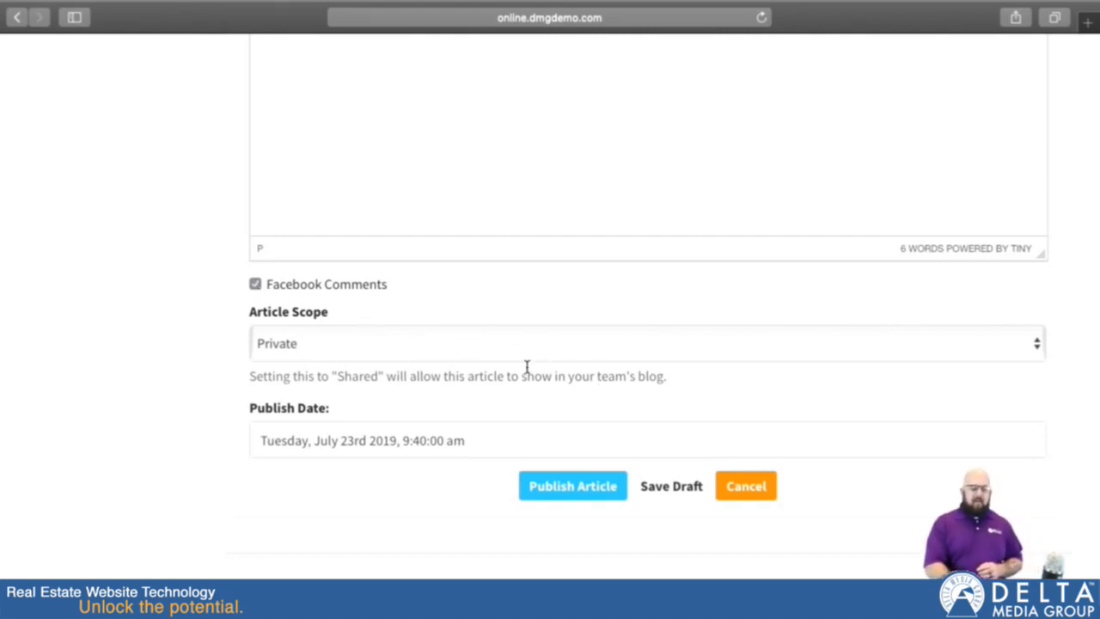
{"action": "left_click", "coordinate": [370, 340]}
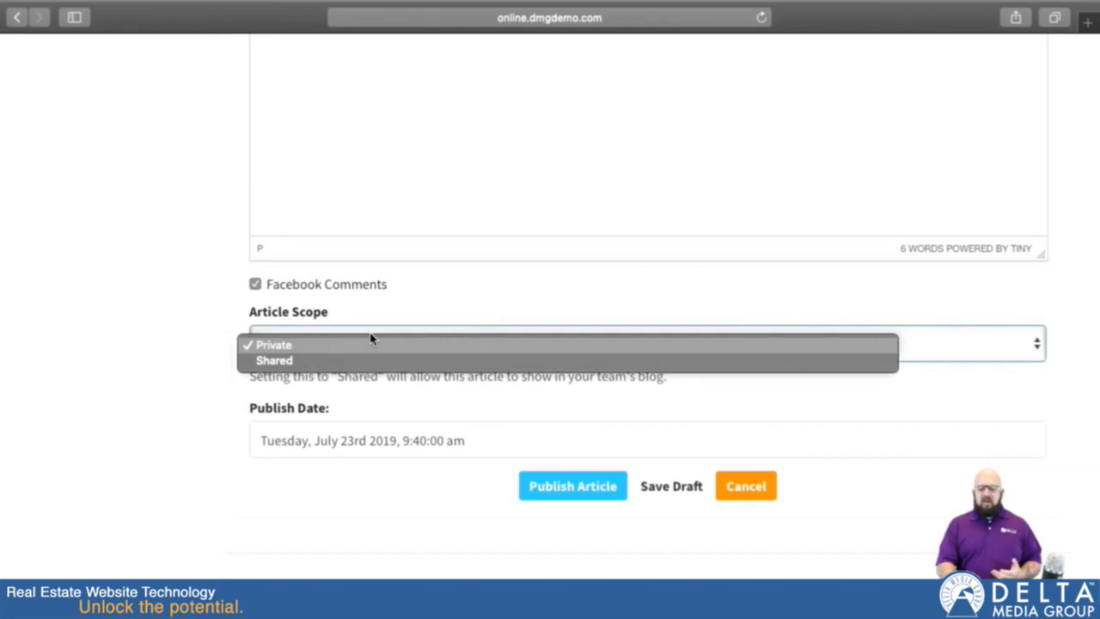
{"action": "left_click", "coordinate": [320, 353]}
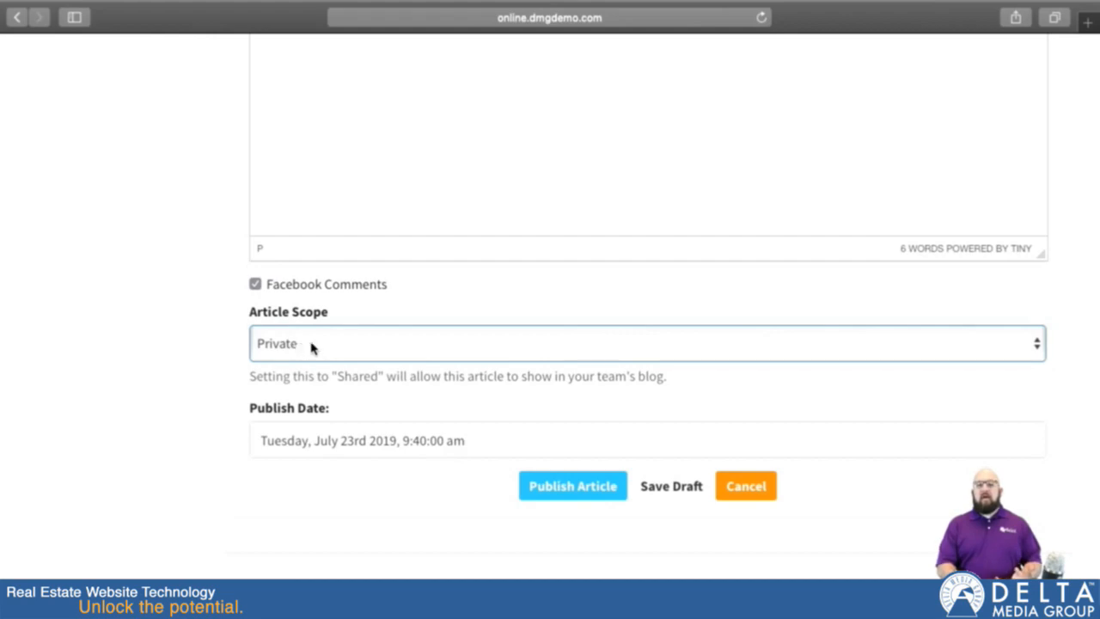
{"action": "left_click", "coordinate": [304, 350]}
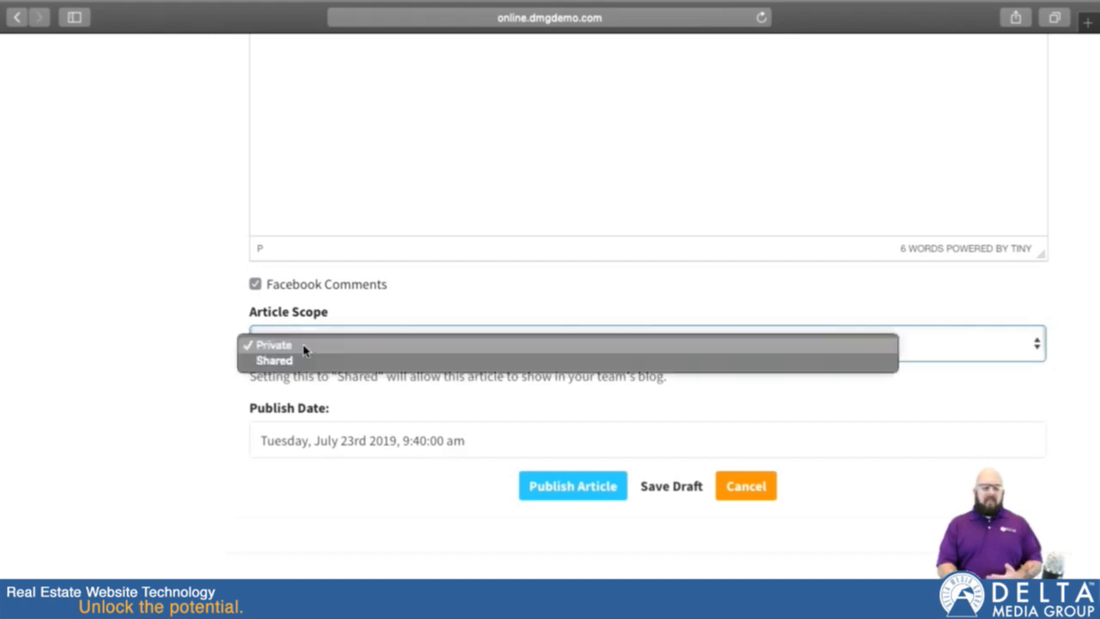
{"action": "left_click", "coordinate": [340, 311]}
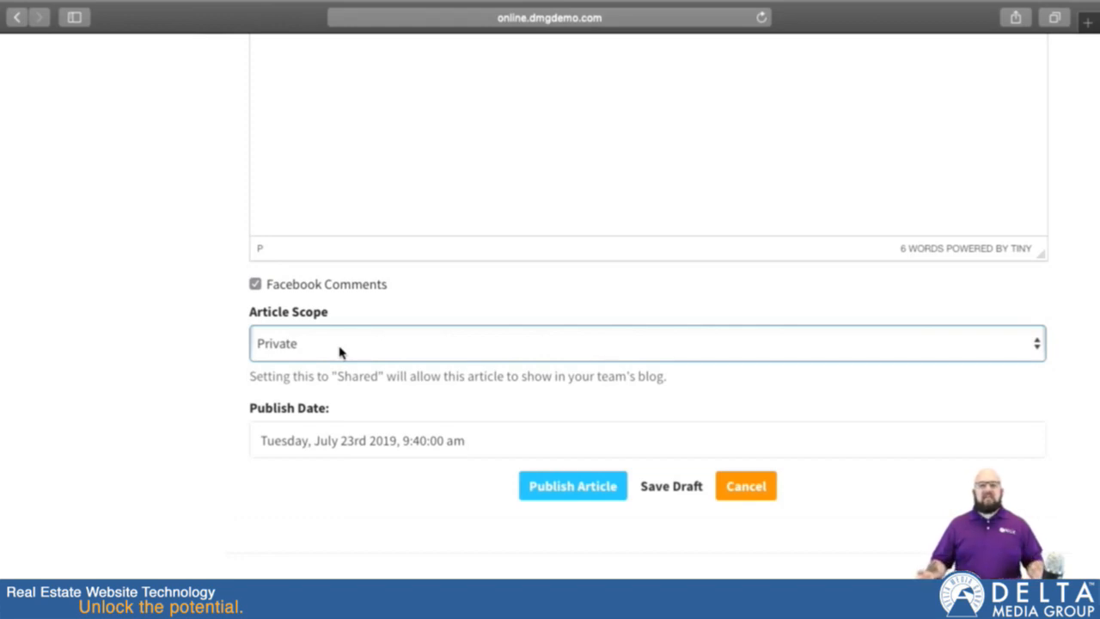
{"action": "left_click", "coordinate": [284, 344]}
{"action": "left_click", "coordinate": [284, 358]}
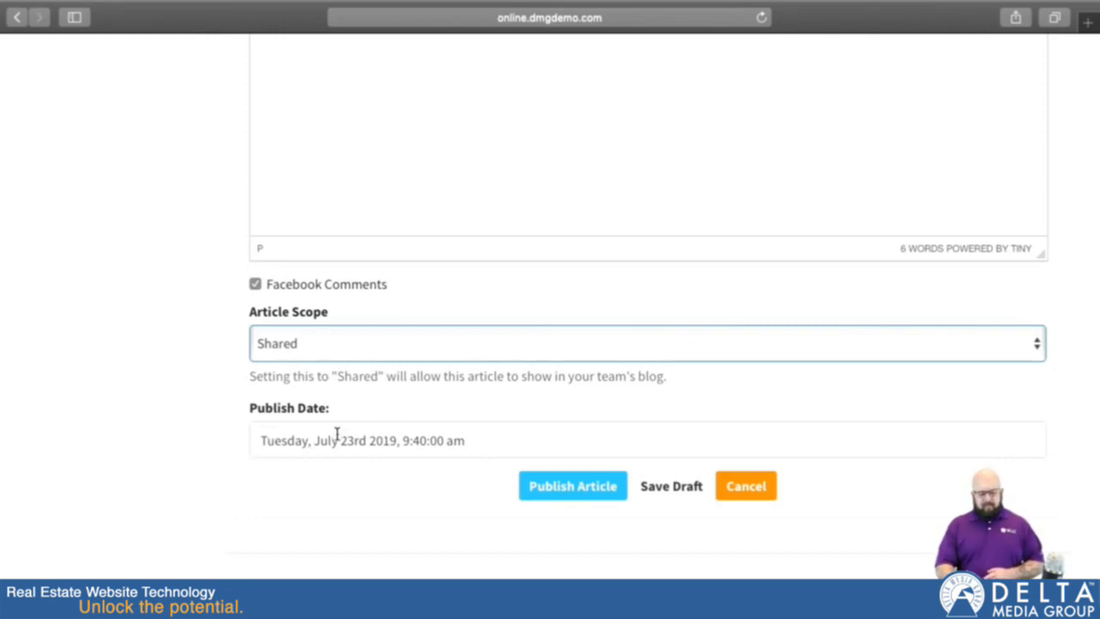
Step: Publish the article with its preset publish date
{"action": "scroll", "coordinate": [326, 494], "scroll_direction": "down", "scroll_amount": 2}
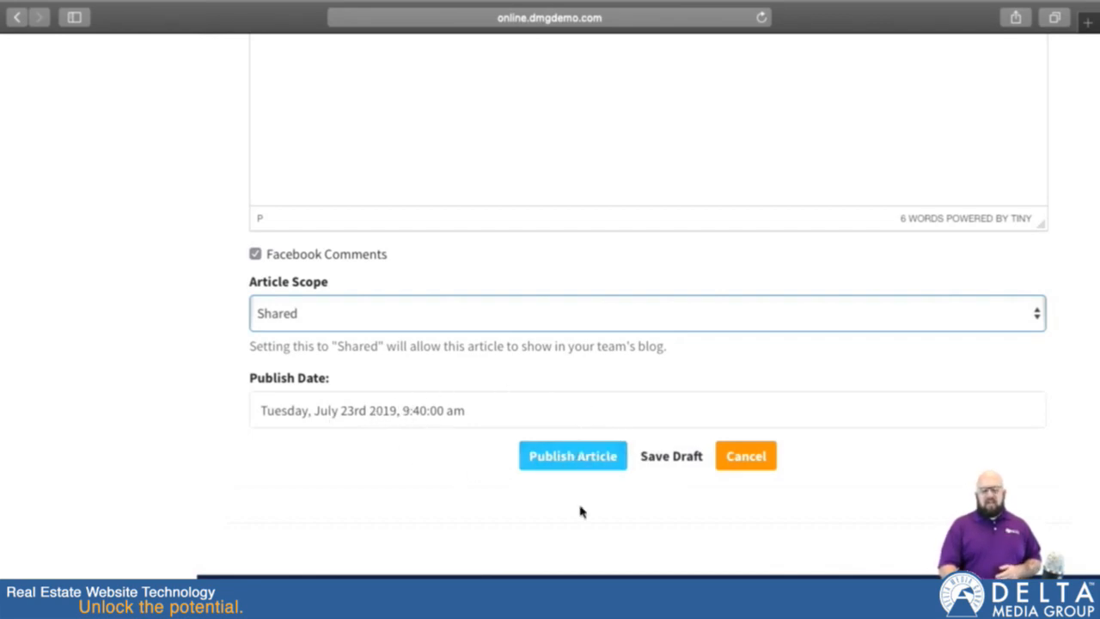
{"action": "left_click", "coordinate": [563, 455]}
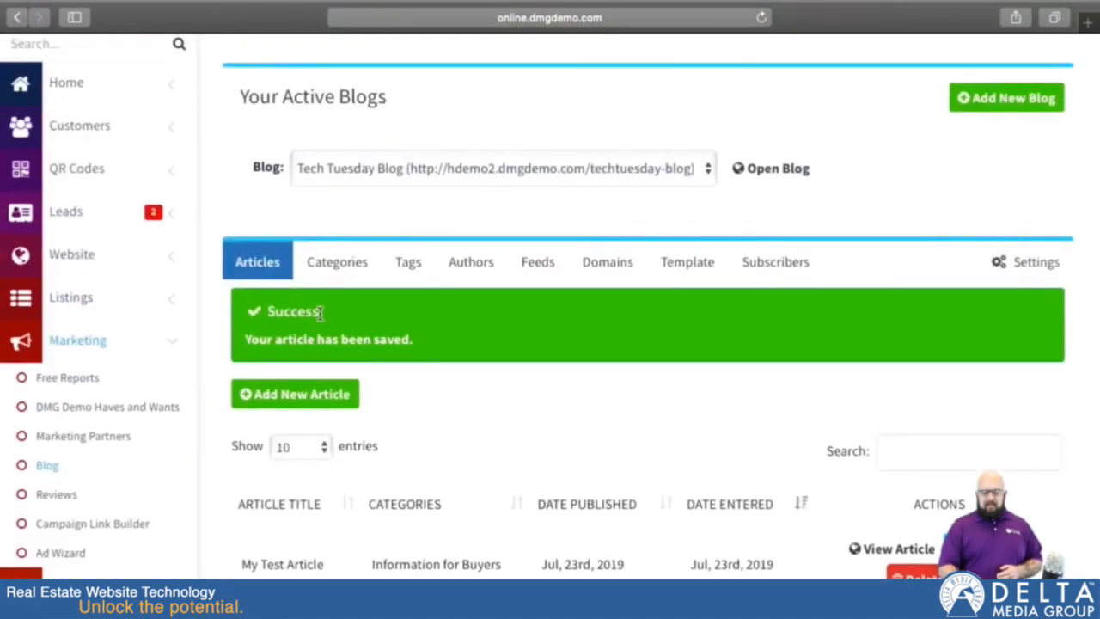
{"action": "scroll", "coordinate": [429, 436], "scroll_direction": "down", "scroll_amount": 2}
Step: Open the public Tech Tuesday Blog and look over the new article, the older posts and the sidebar
{"action": "scroll", "coordinate": [430, 434], "scroll_direction": "up", "scroll_amount": 4}
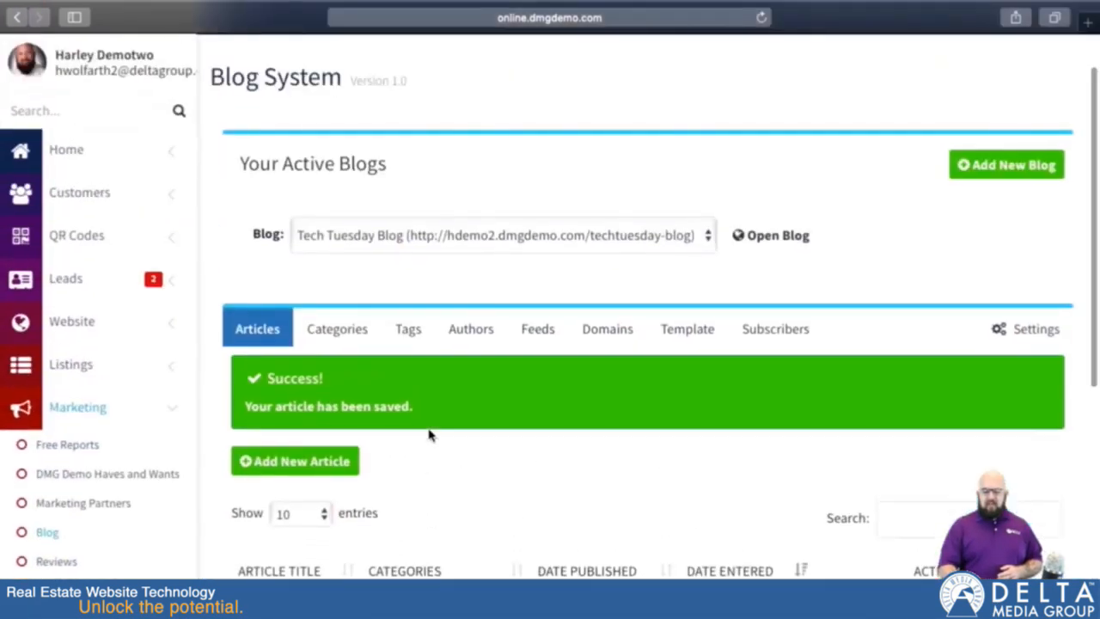
{"action": "left_click", "coordinate": [771, 227]}
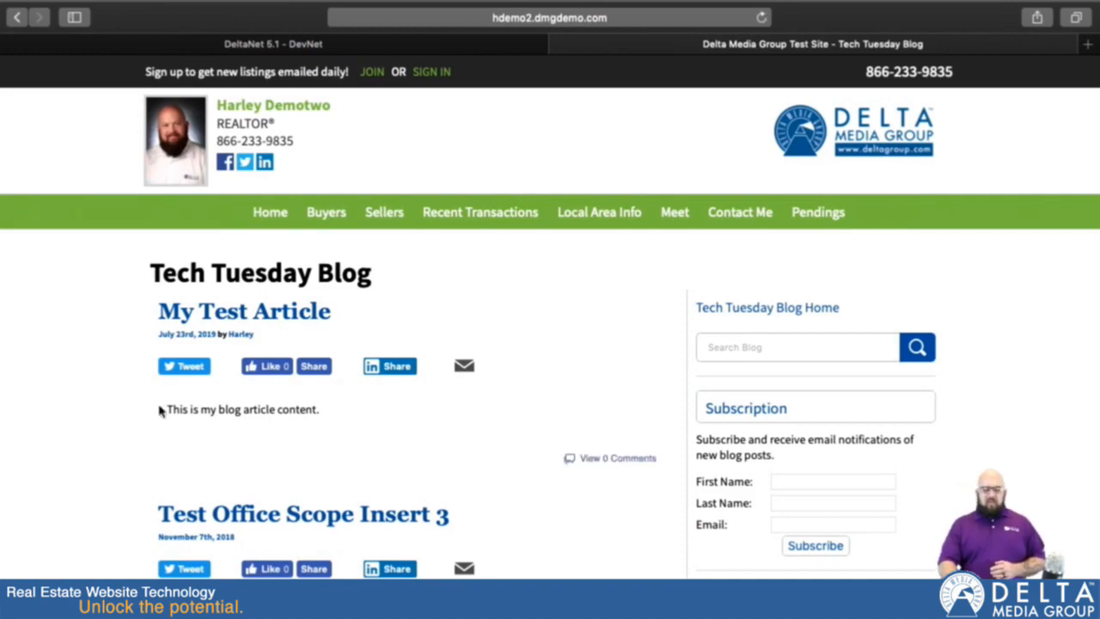
{"action": "scroll", "coordinate": [516, 444], "scroll_direction": "down", "scroll_amount": 3}
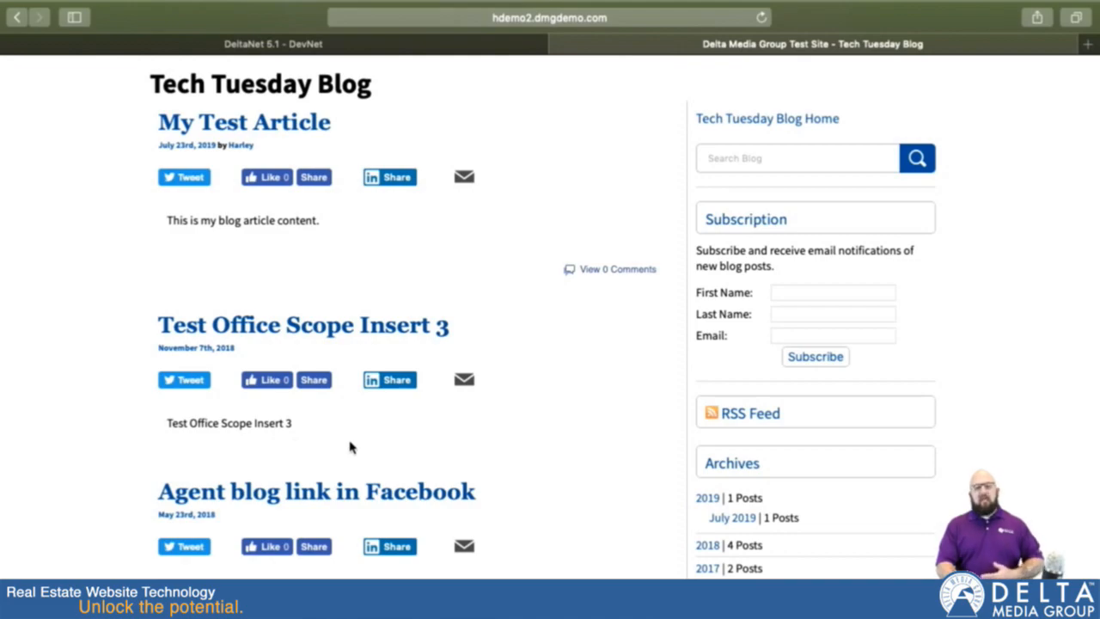
{"action": "scroll", "coordinate": [449, 428], "scroll_direction": "down", "scroll_amount": 5}
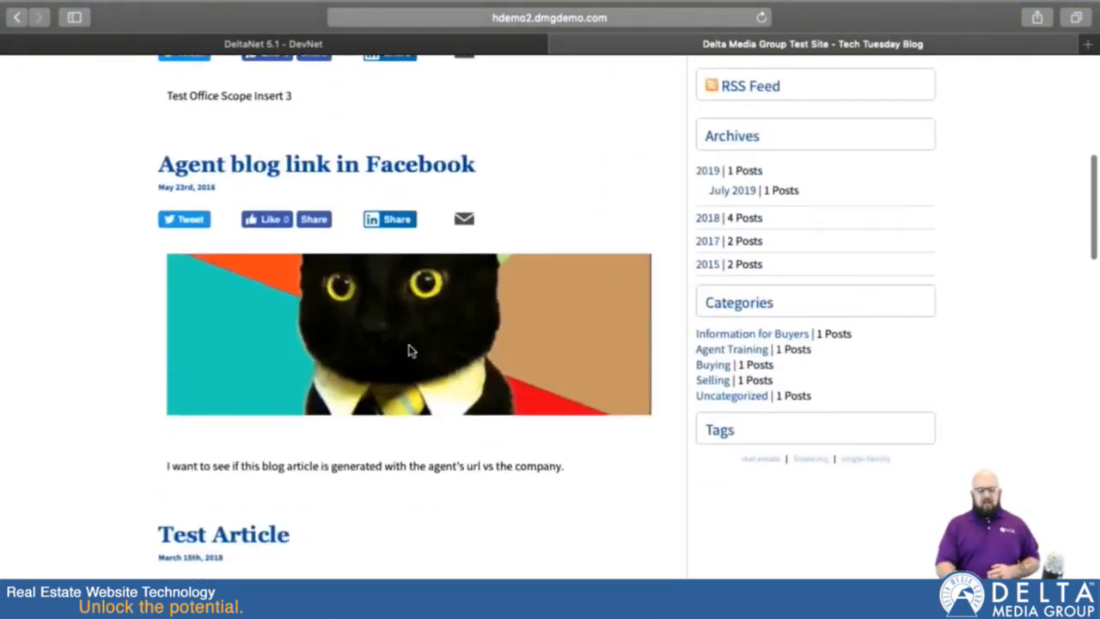
{"action": "scroll", "coordinate": [414, 347], "scroll_direction": "up", "scroll_amount": 8}
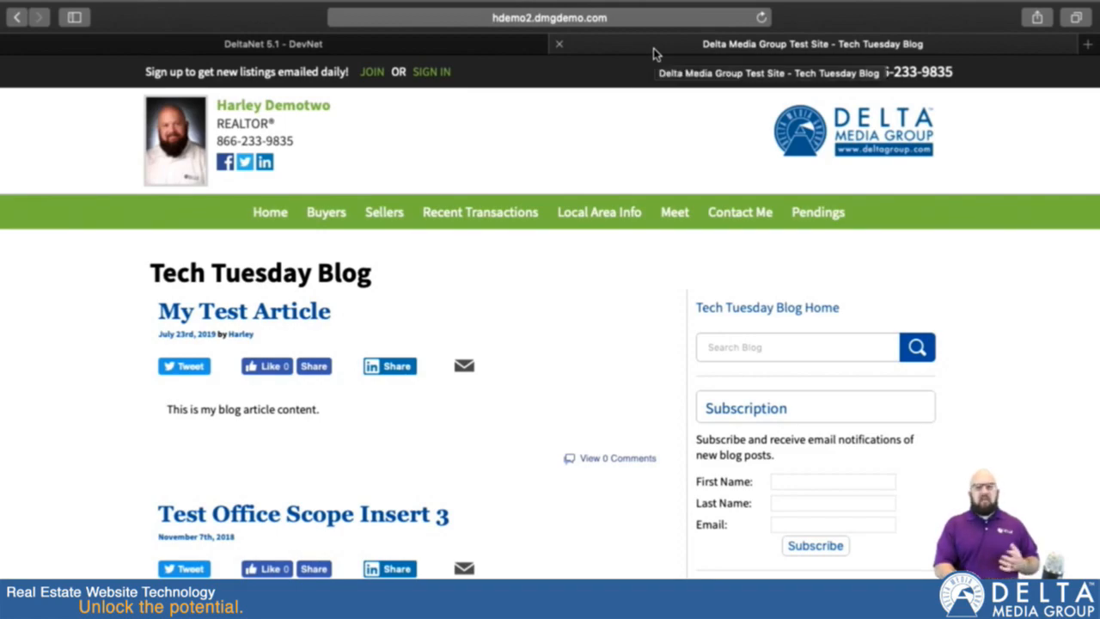
Step: Return to DeltaNet and open the Tech Tuesday Blog entry from the website's list of current pages for editing
{"action": "left_click", "coordinate": [391, 43]}
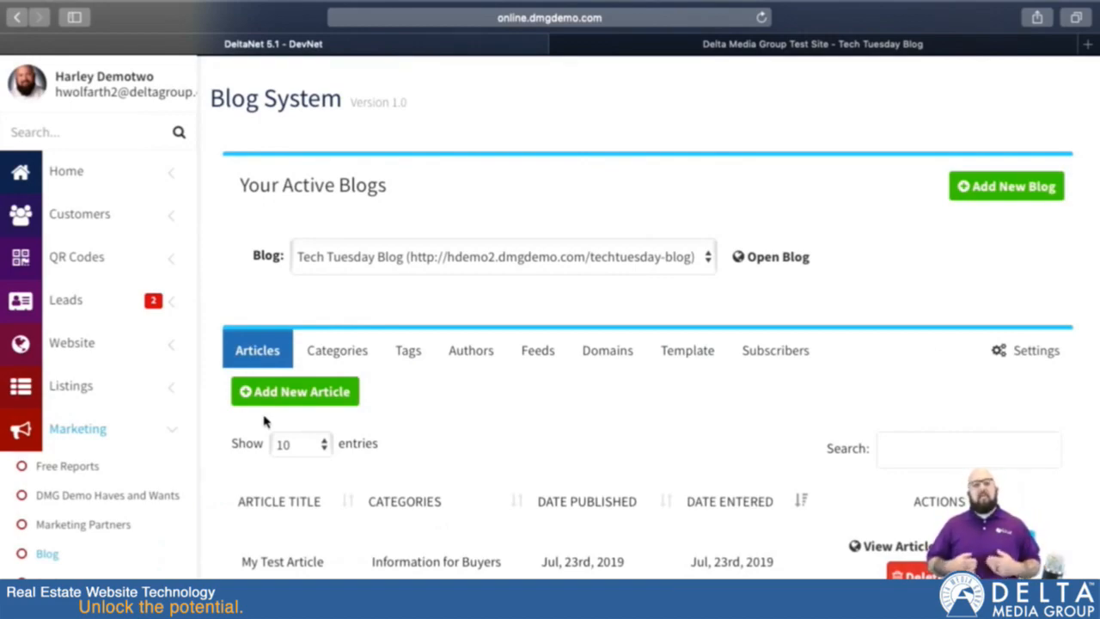
{"action": "left_click", "coordinate": [95, 340]}
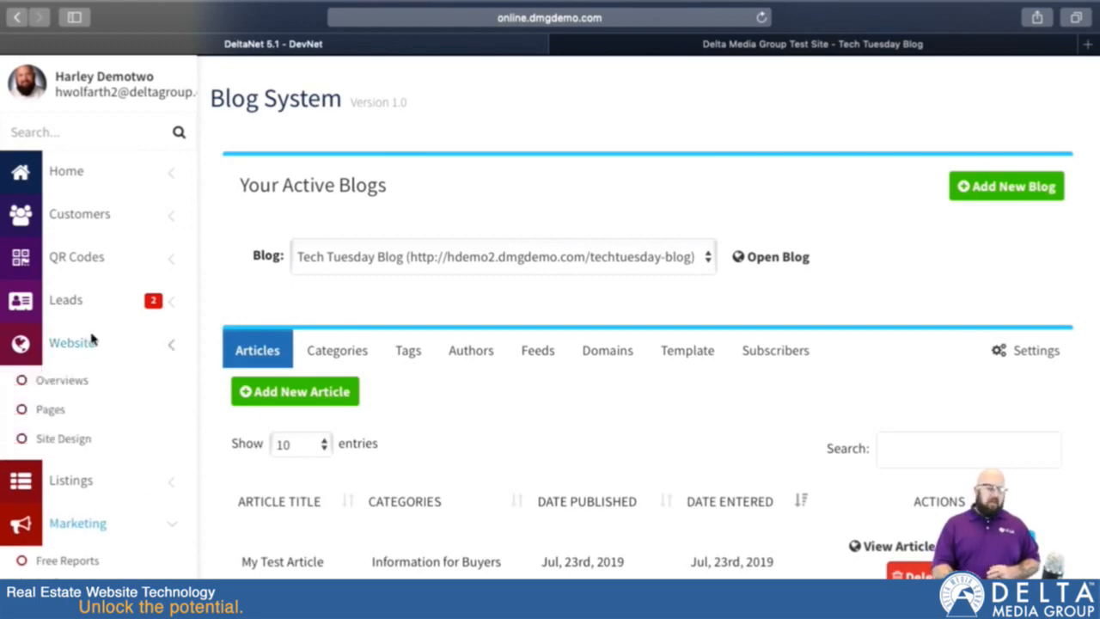
{"action": "left_click", "coordinate": [52, 411]}
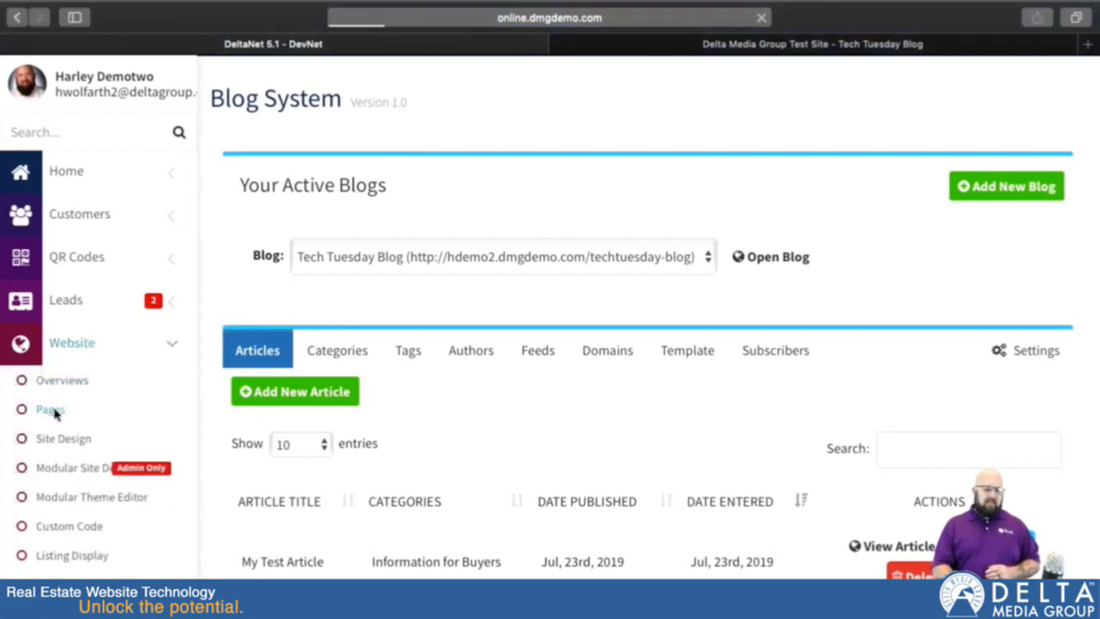
{"action": "scroll", "coordinate": [542, 480], "scroll_direction": "down", "scroll_amount": 3}
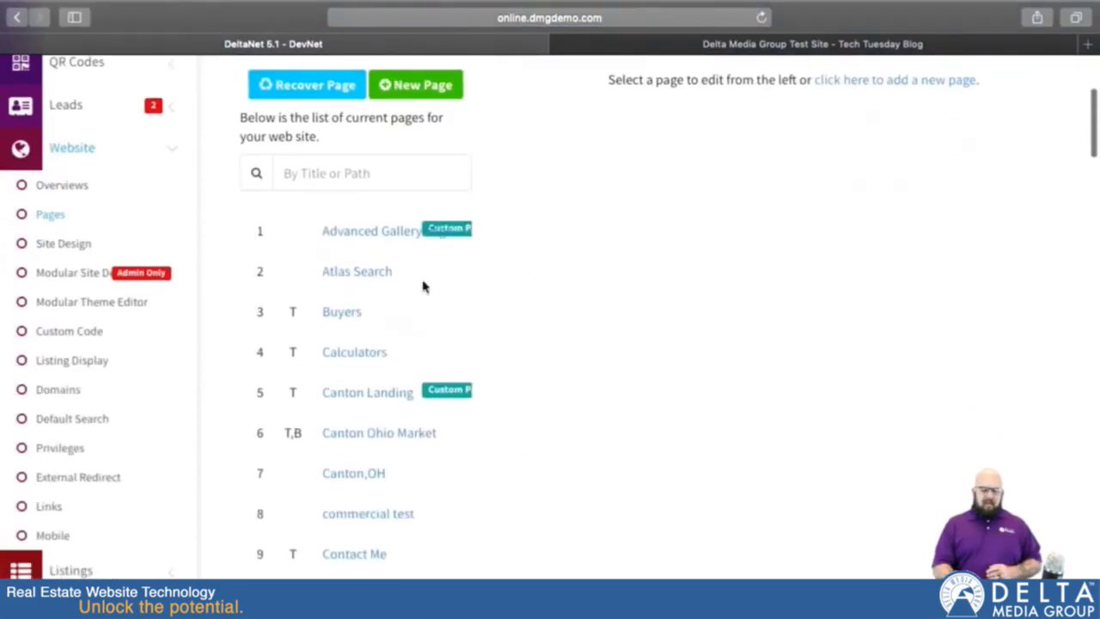
{"action": "scroll", "coordinate": [339, 486], "scroll_direction": "down", "scroll_amount": 1}
{"action": "scroll", "coordinate": [335, 492], "scroll_direction": "down", "scroll_amount": 5}
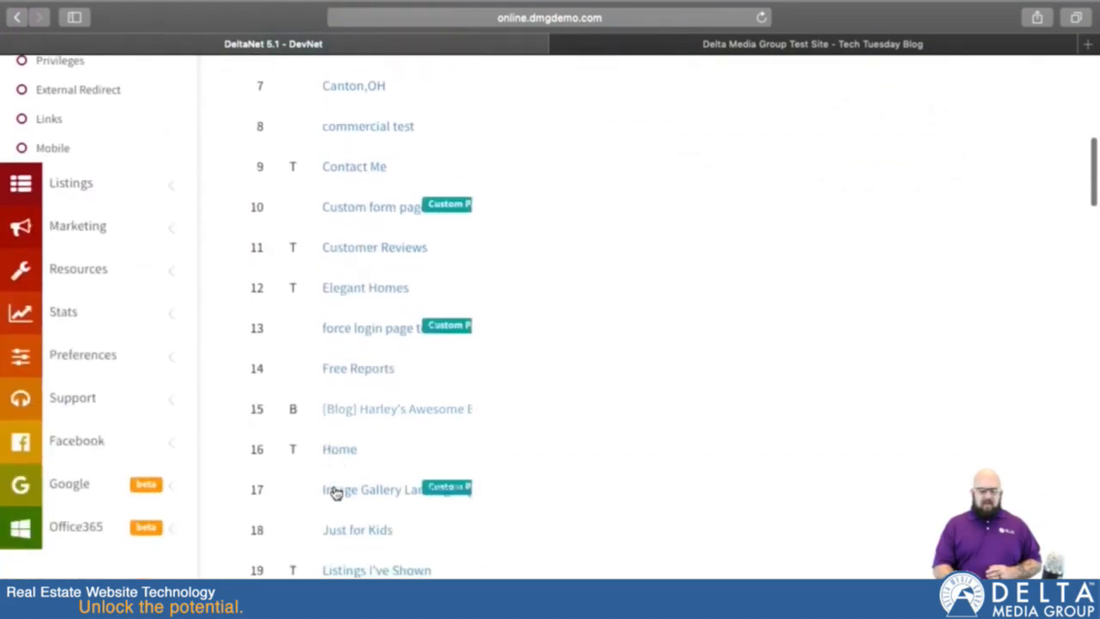
{"action": "scroll", "coordinate": [335, 492], "scroll_direction": "down", "scroll_amount": 8}
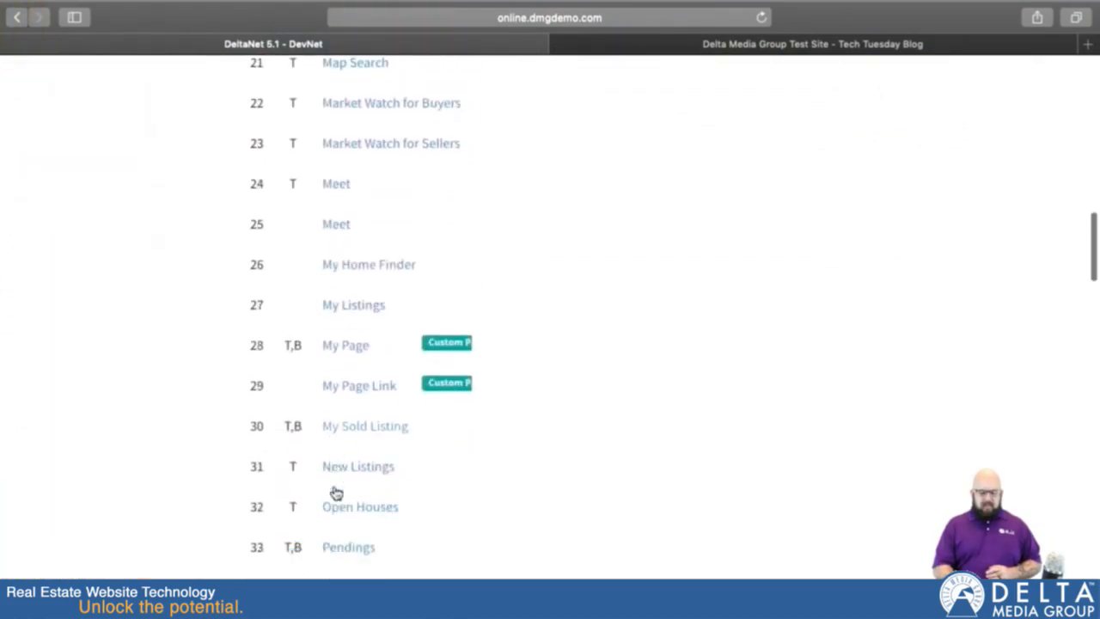
{"action": "scroll", "coordinate": [335, 491], "scroll_direction": "down", "scroll_amount": 2}
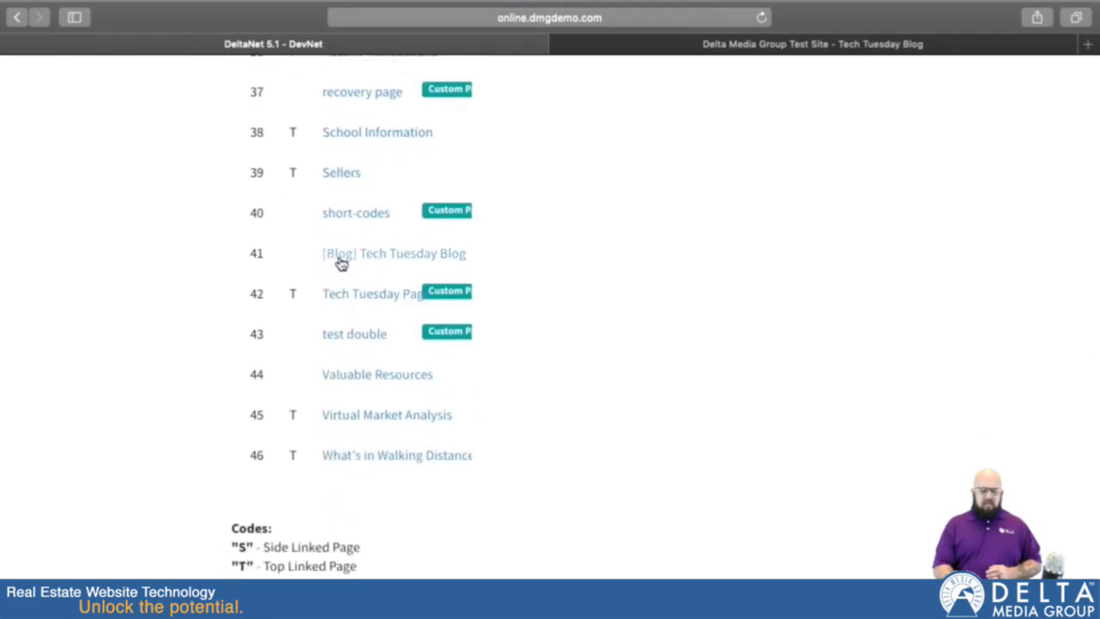
{"action": "left_click", "coordinate": [392, 262]}
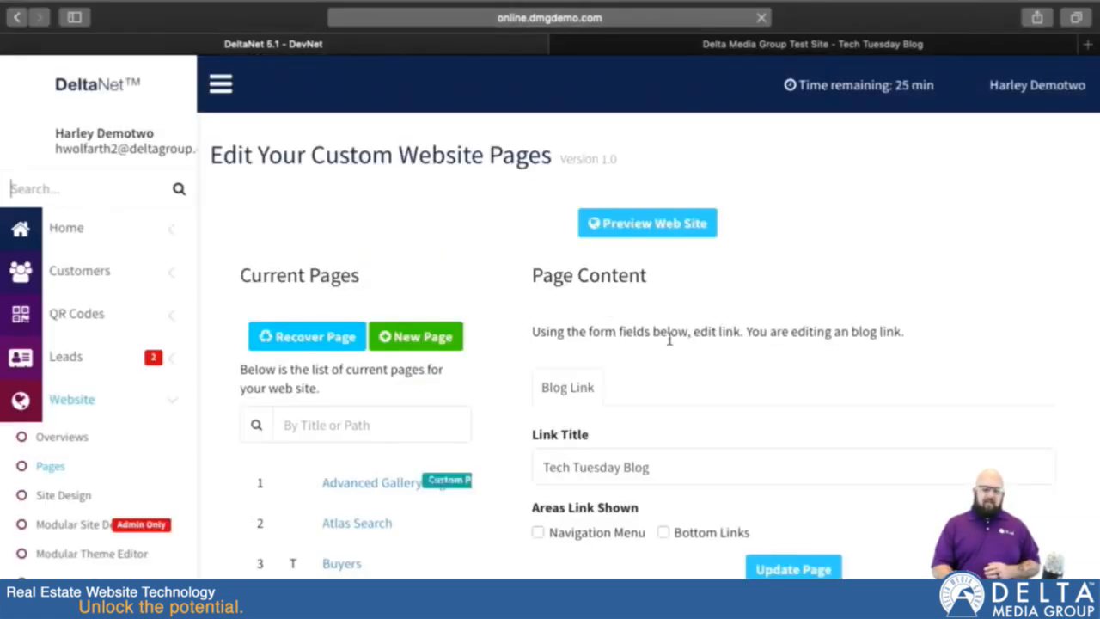
Step: Show the Tech Tuesday Blog link in the Navigation Menu and update the page
{"action": "scroll", "coordinate": [692, 440], "scroll_direction": "down", "scroll_amount": 5}
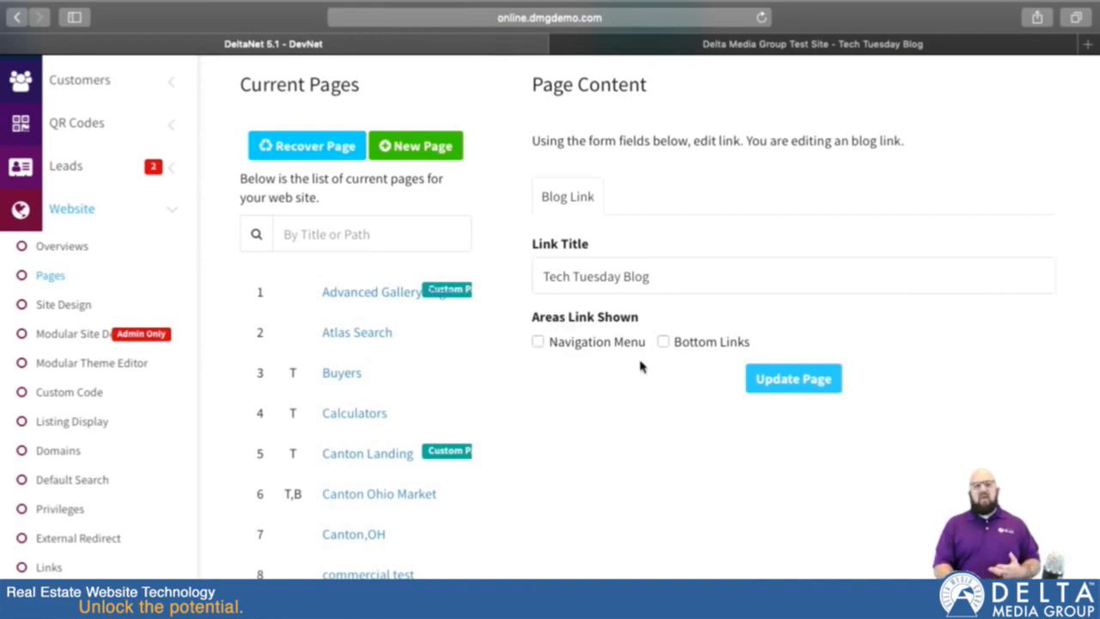
{"action": "left_click", "coordinate": [538, 341]}
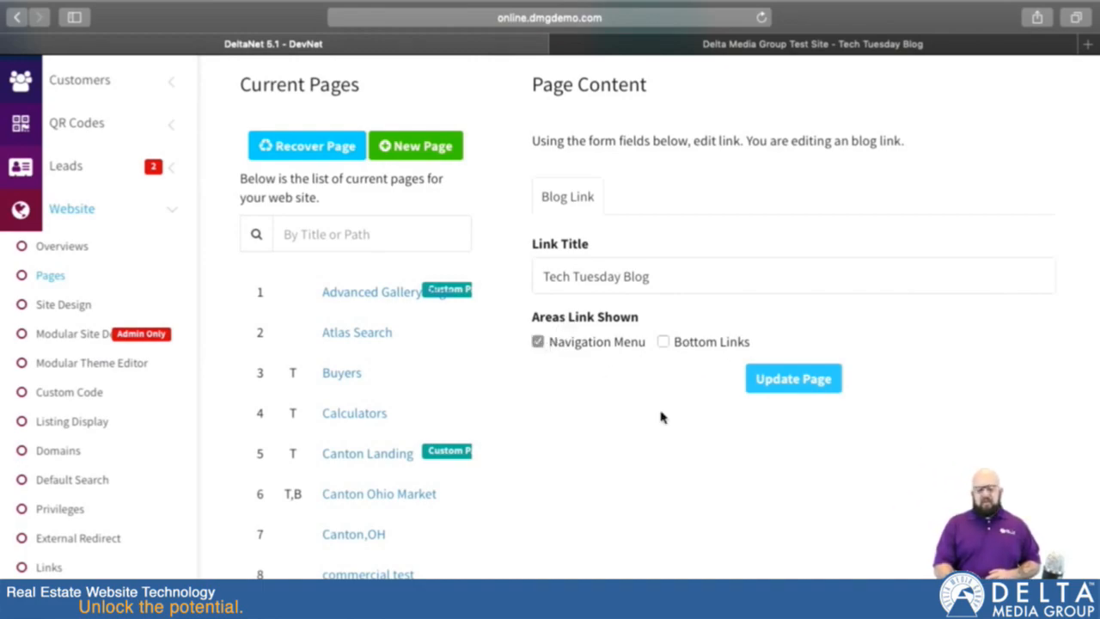
{"action": "left_click", "coordinate": [794, 380]}
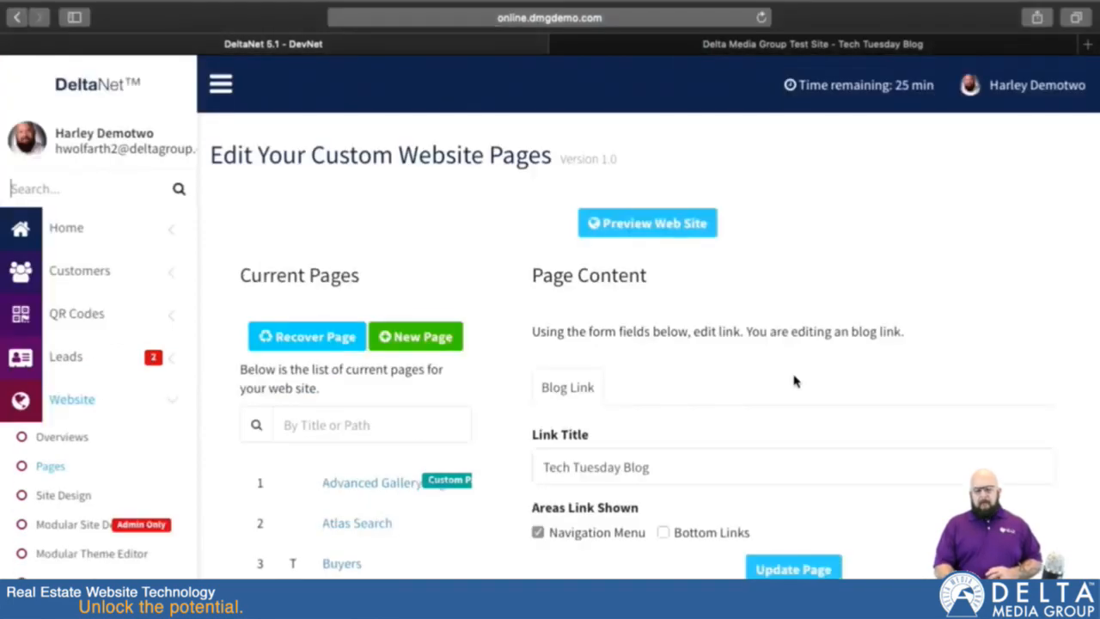
Step: Nest Tech Tuesday Blog under Meet in the website's navigation menu, directly below Customer Reviews
{"action": "scroll", "coordinate": [468, 528], "scroll_direction": "down", "scroll_amount": 5}
{"action": "scroll", "coordinate": [468, 534], "scroll_direction": "down", "scroll_amount": 20}
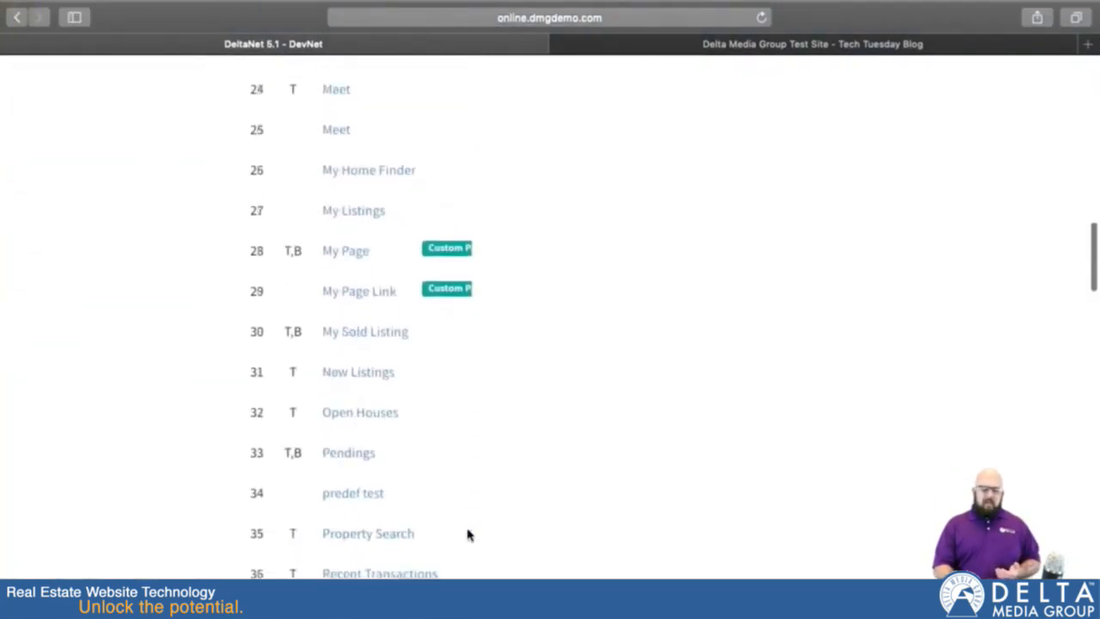
{"action": "scroll", "coordinate": [467, 535], "scroll_direction": "down", "scroll_amount": 5}
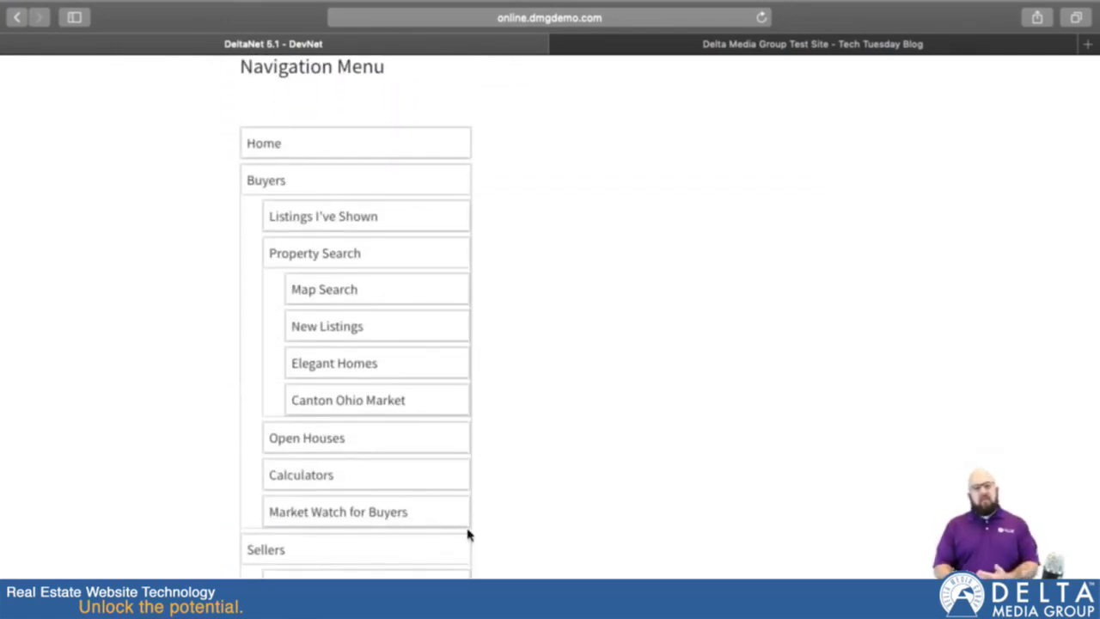
{"action": "scroll", "coordinate": [468, 534], "scroll_direction": "down", "scroll_amount": 13}
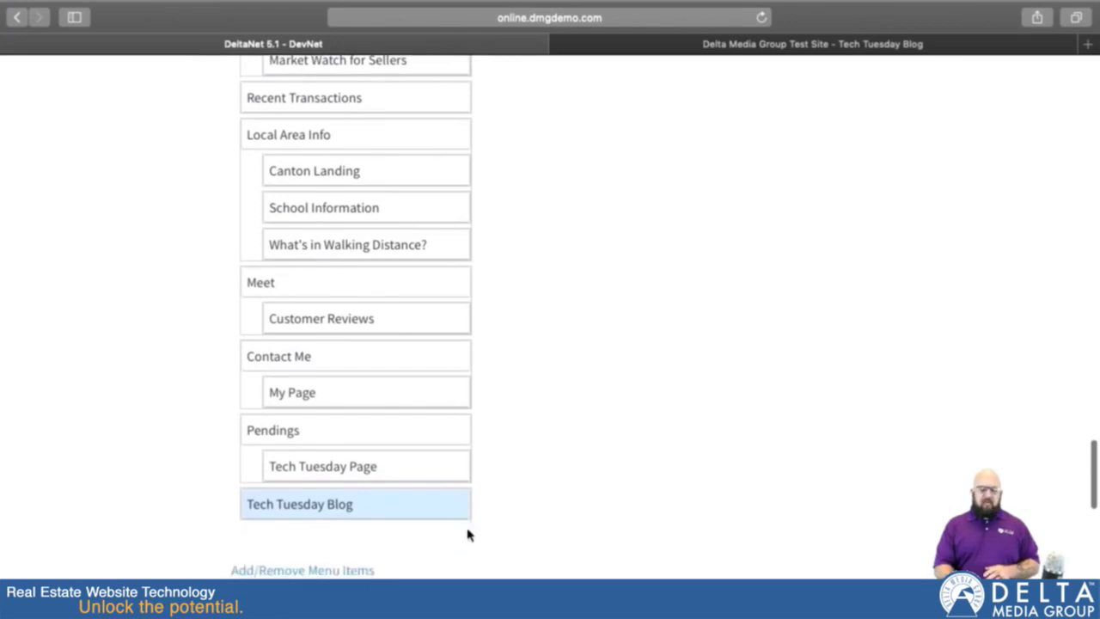
{"action": "left_click_drag", "start_coordinate": [293, 506], "coordinate": [317, 507]}
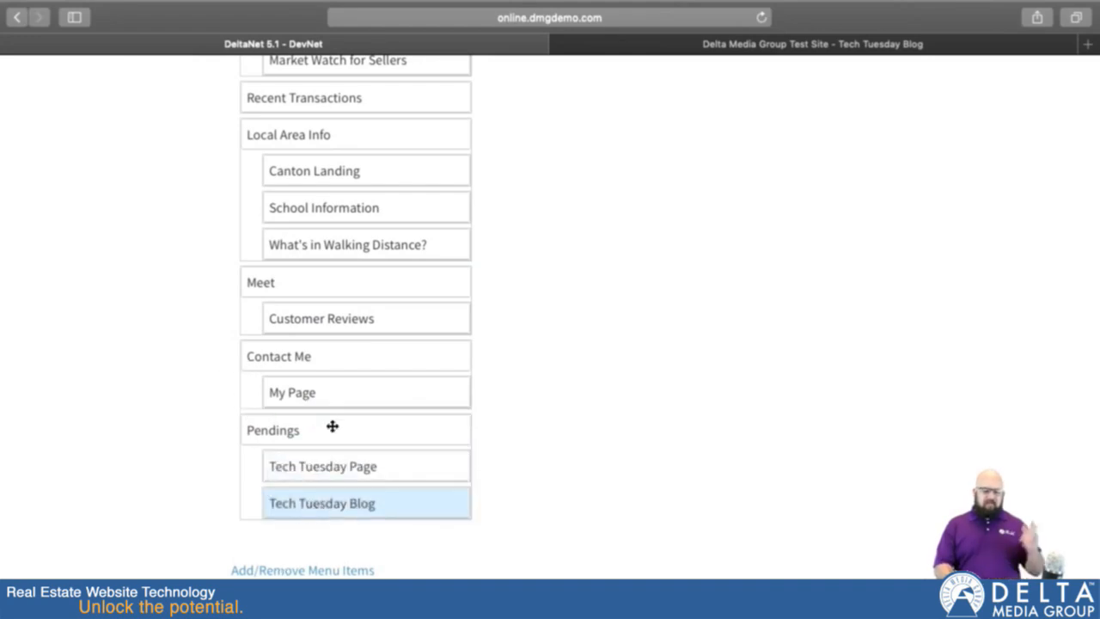
{"action": "left_click_drag", "start_coordinate": [352, 506], "coordinate": [359, 356]}
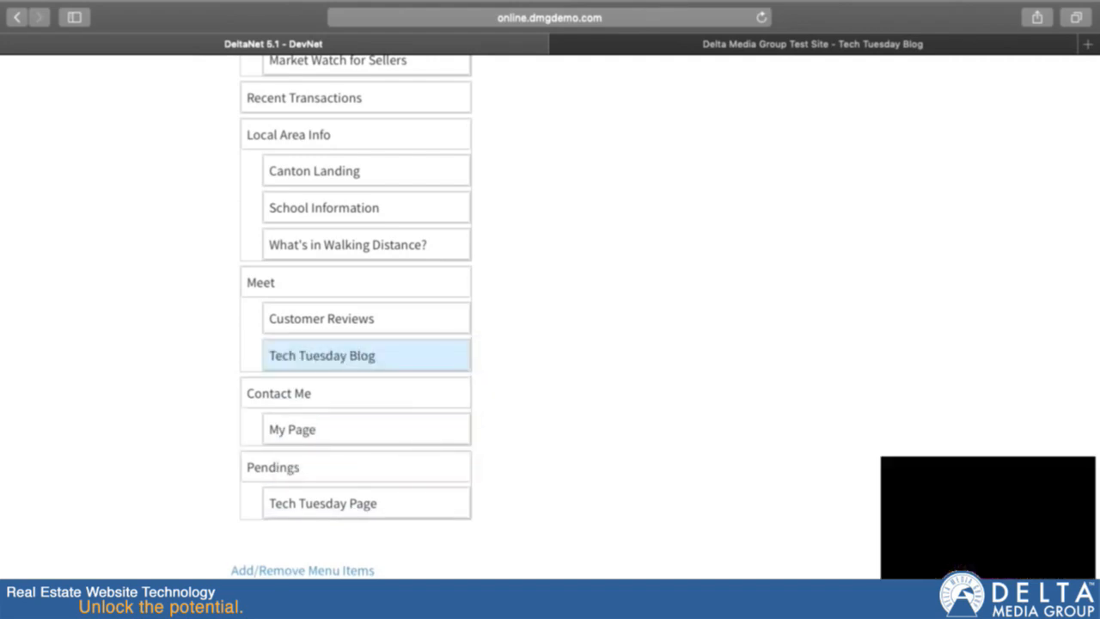
Step: Reload the public blog site and follow the Tech Tuesday Blog link under Meet to check it
{"action": "left_click", "coordinate": [767, 46]}
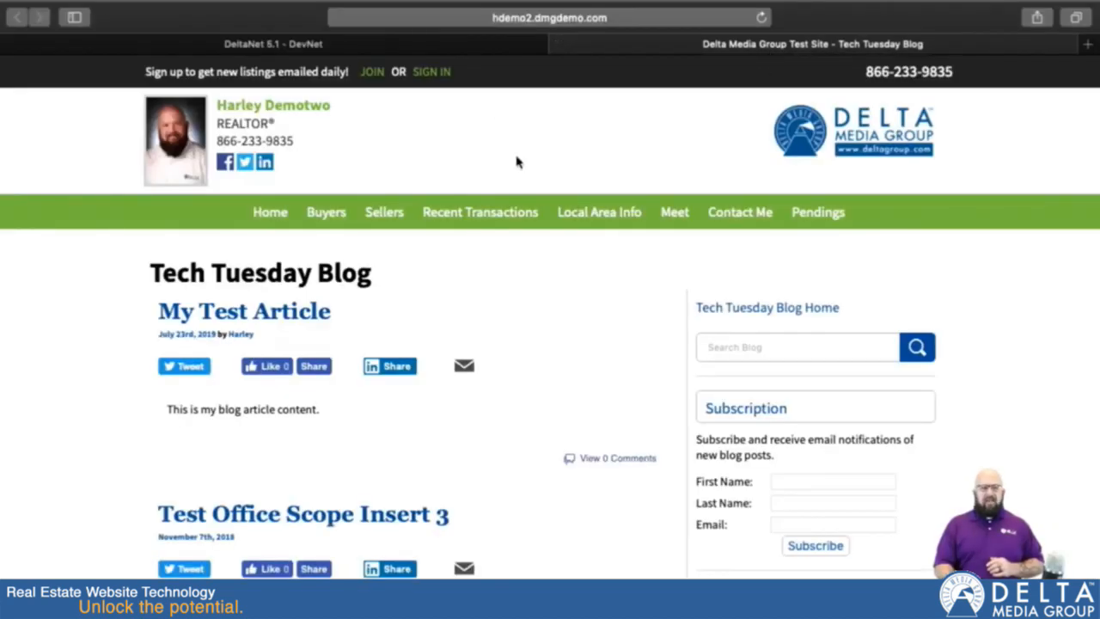
{"action": "key", "text": "super+r"}
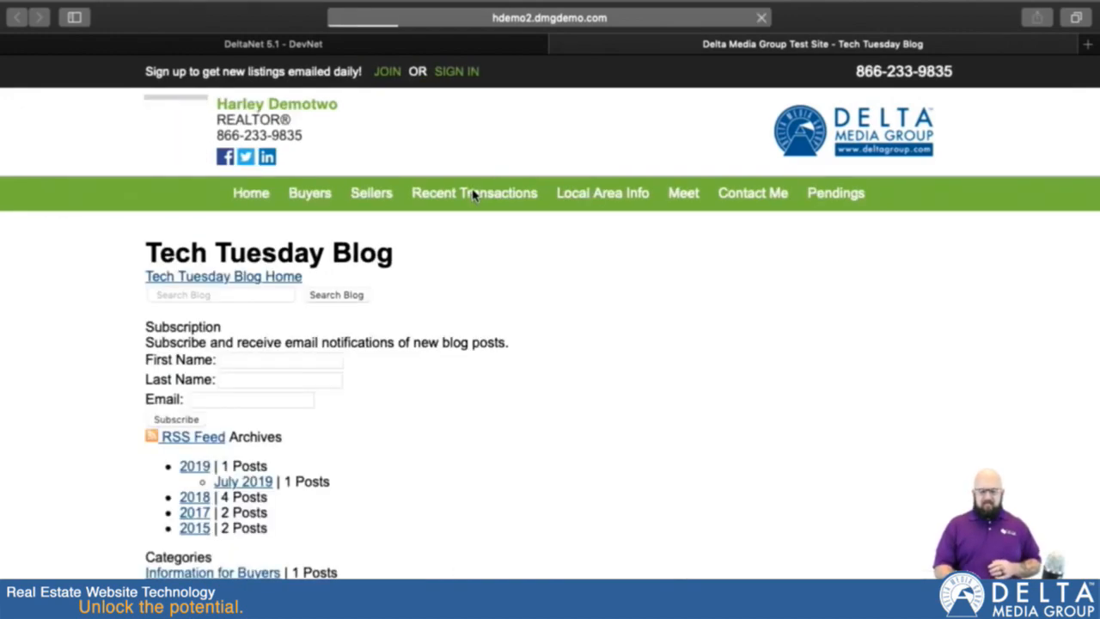
{"action": "mouse_move", "coordinate": [669, 213]}
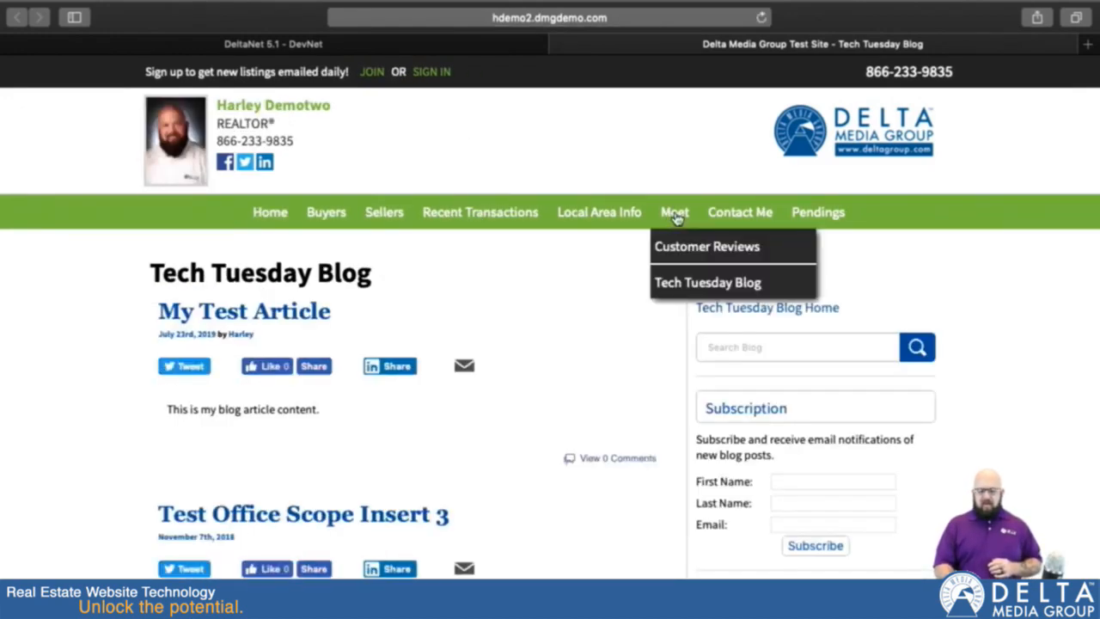
{"action": "left_click", "coordinate": [720, 286]}
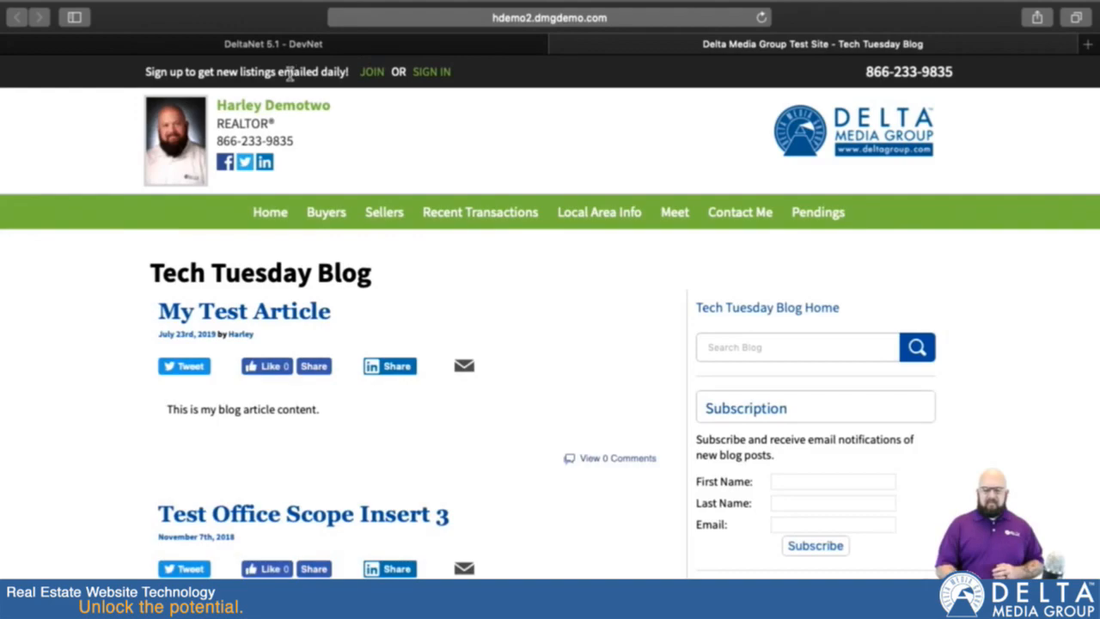
Step: Go back to the Tech Tuesday Blog link settings in DeltaNet's website page editor
{"action": "left_click", "coordinate": [299, 47]}
{"action": "scroll", "coordinate": [601, 257], "scroll_direction": "up", "scroll_amount": 1}
{"action": "scroll", "coordinate": [601, 256], "scroll_direction": "up", "scroll_amount": 15}
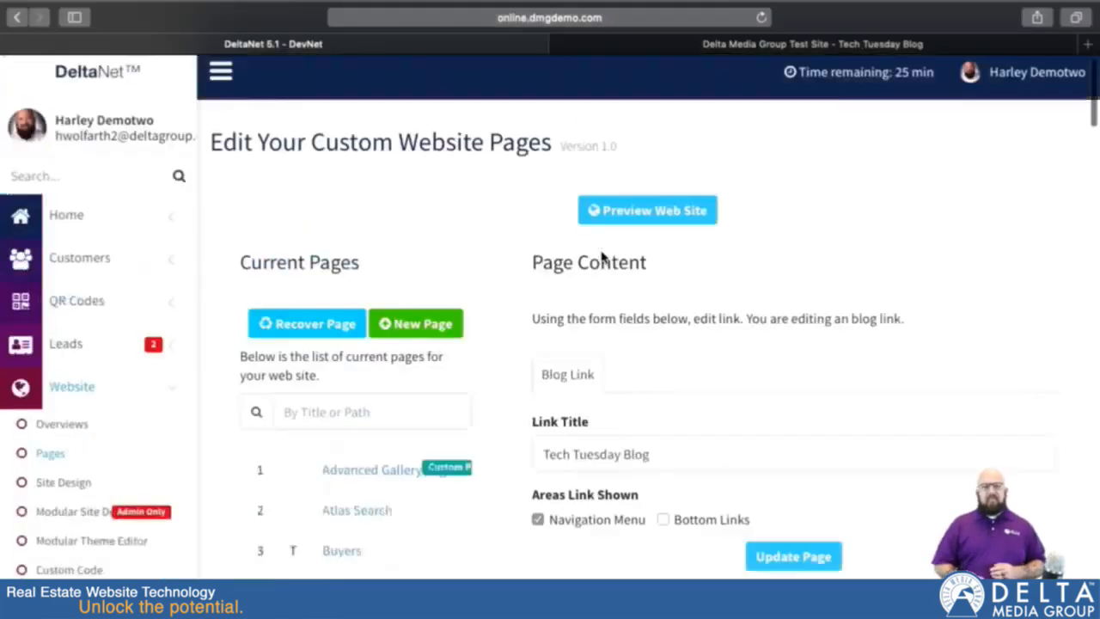